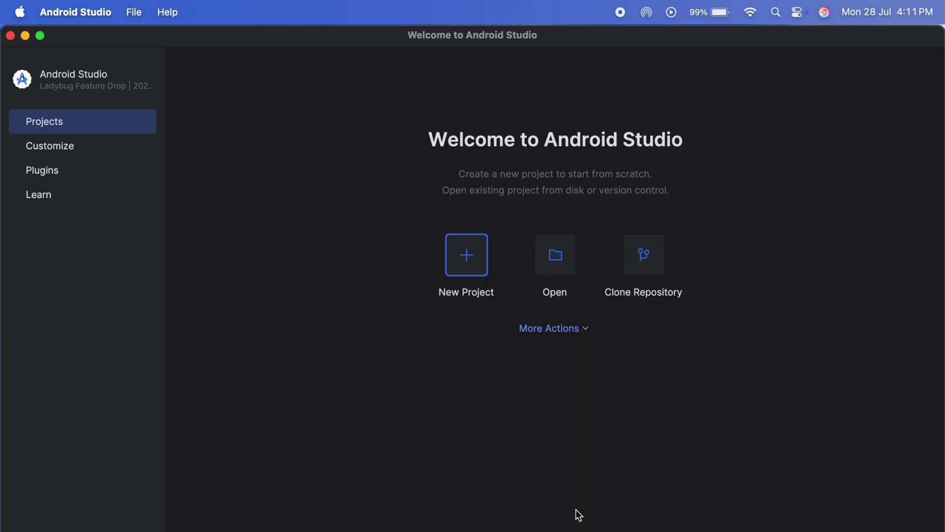
- Bring up the File > New menu on the welcome screen to reach New Project
click(137, 12)
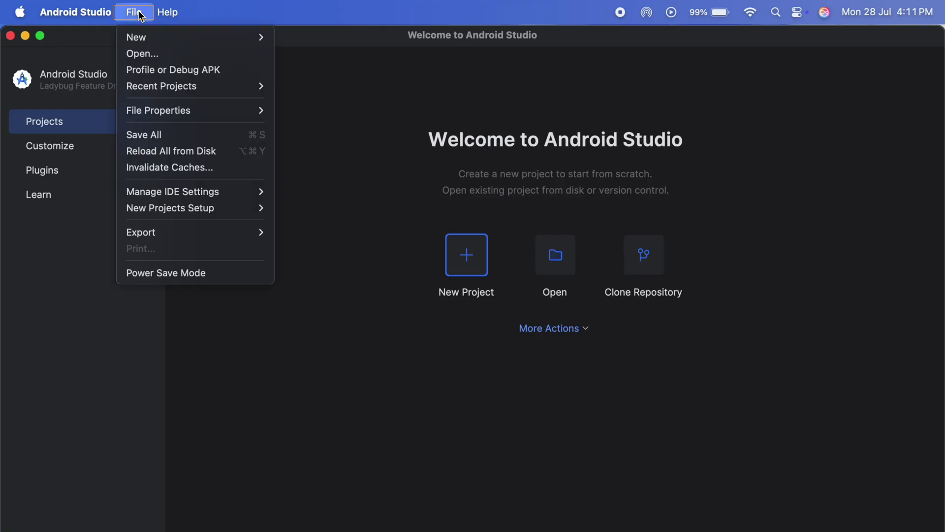
mouse_move(136, 38)
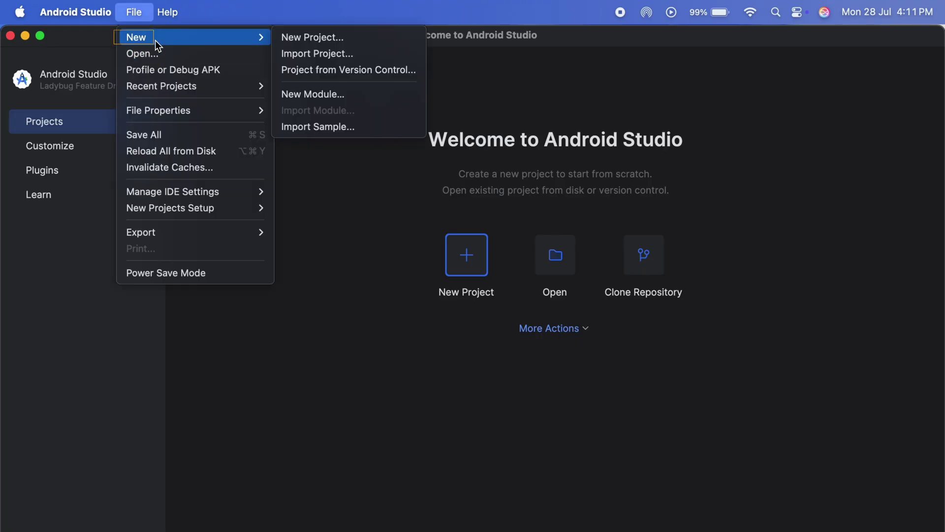
- Start a No Activity project named My Application with package com.myapplication
click(300, 40)
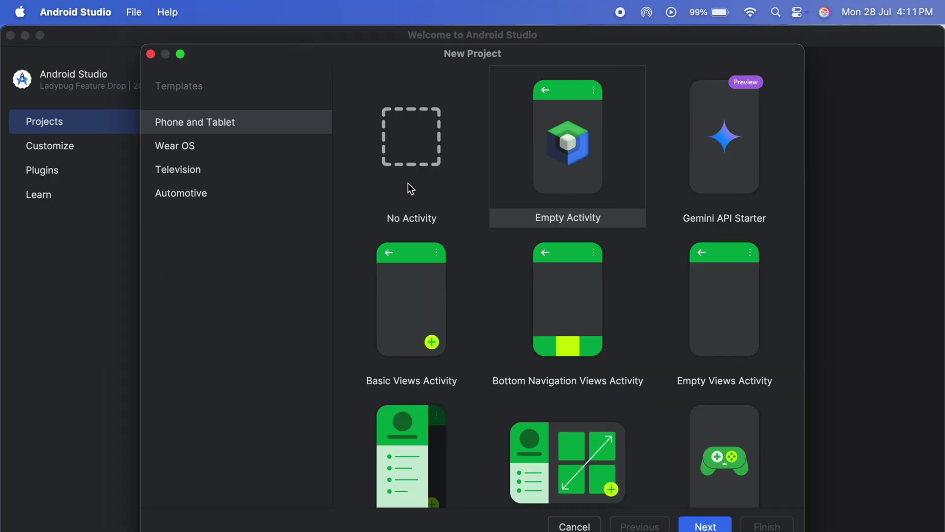
click(407, 182)
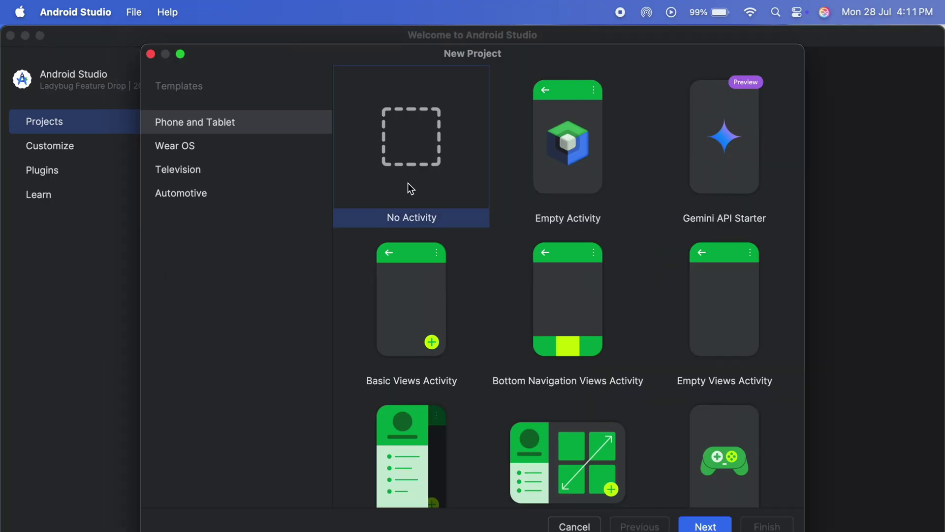
click(705, 525)
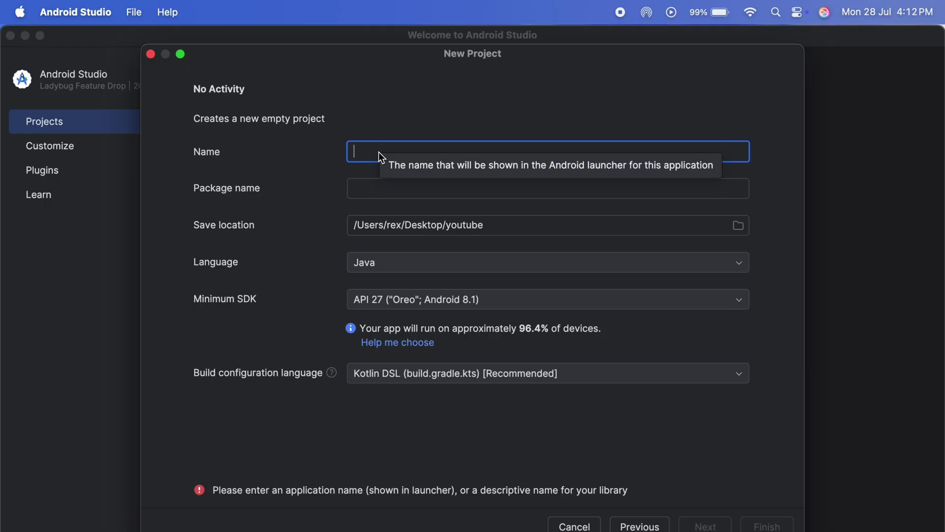
text(My Application)
key(Tab)
text(com.)
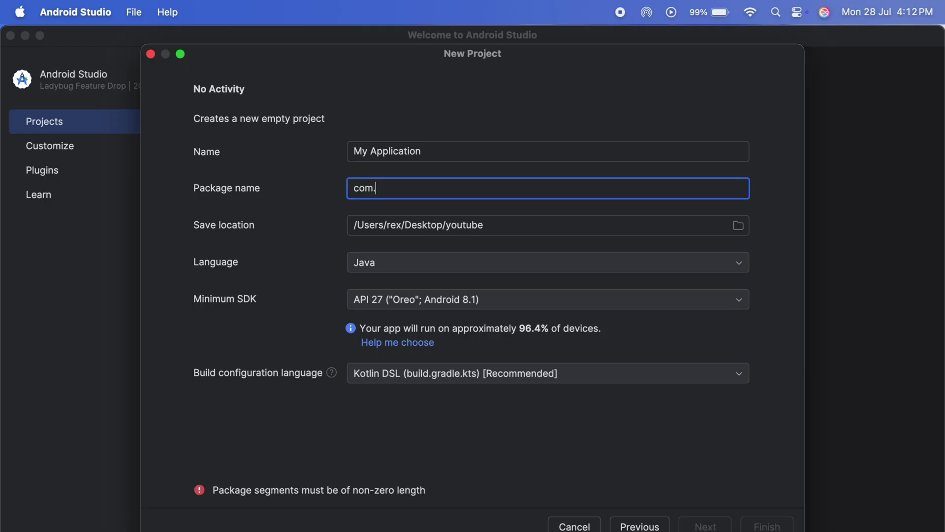
text(myappli)
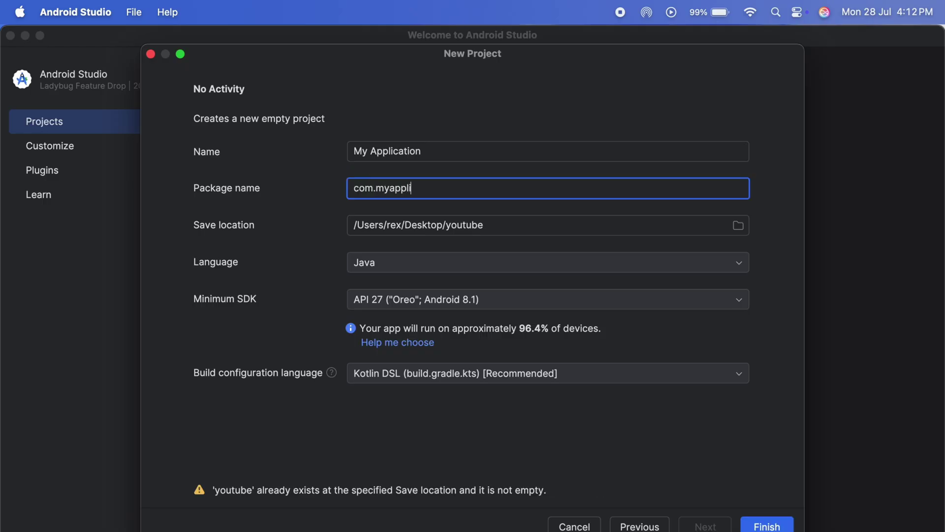
text(cation)
- Finish creating My Application and run it on the emulator, getting Default Activity not found
click(767, 525)
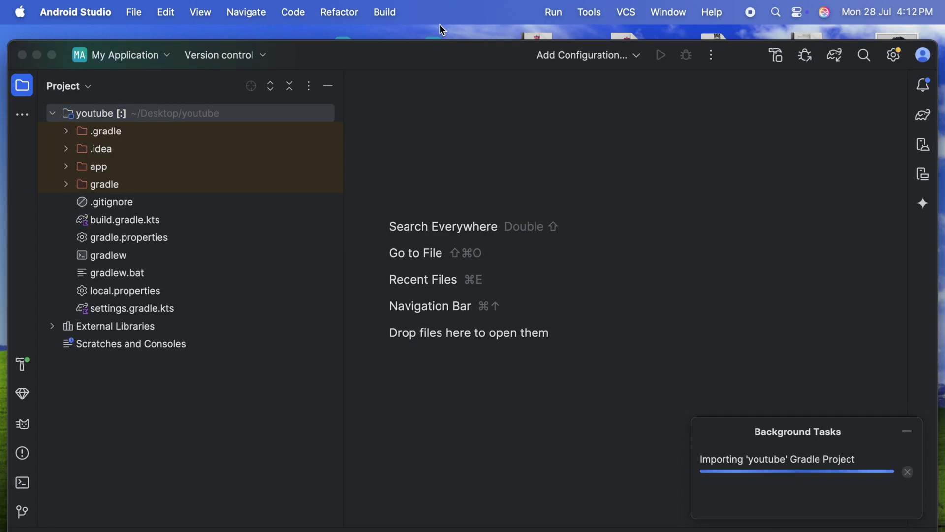
drag(443, 46, 443, 37)
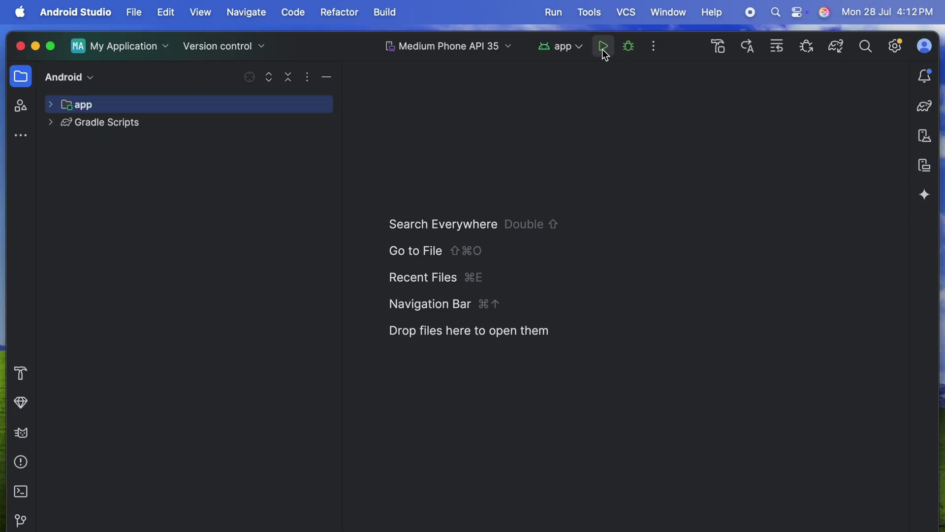
click(602, 47)
drag(342, 182, 232, 182)
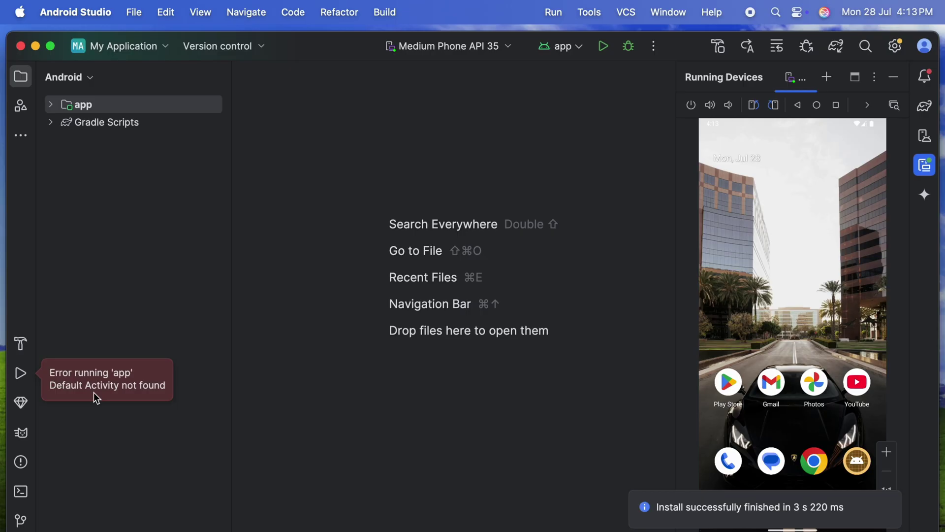
- Expand the app, manifests, java and com folders in the Project tree
click(52, 105)
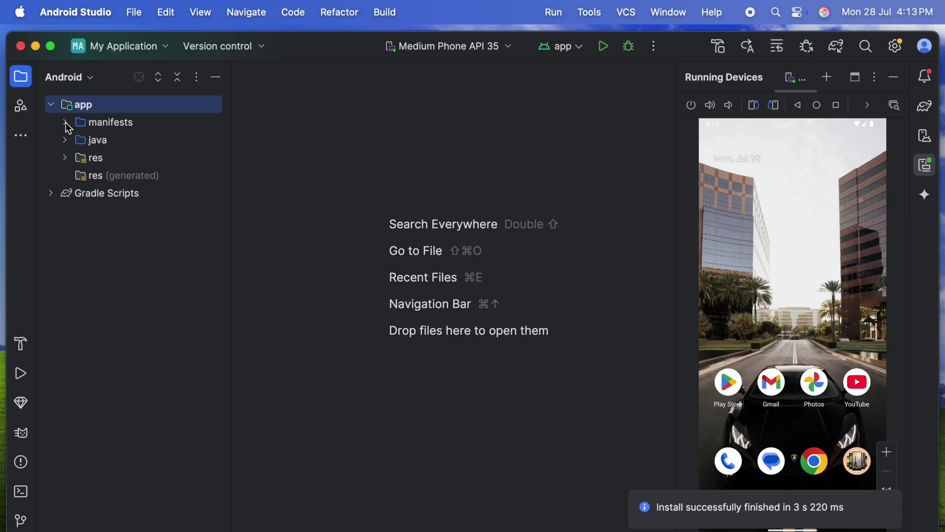
click(65, 122)
click(65, 158)
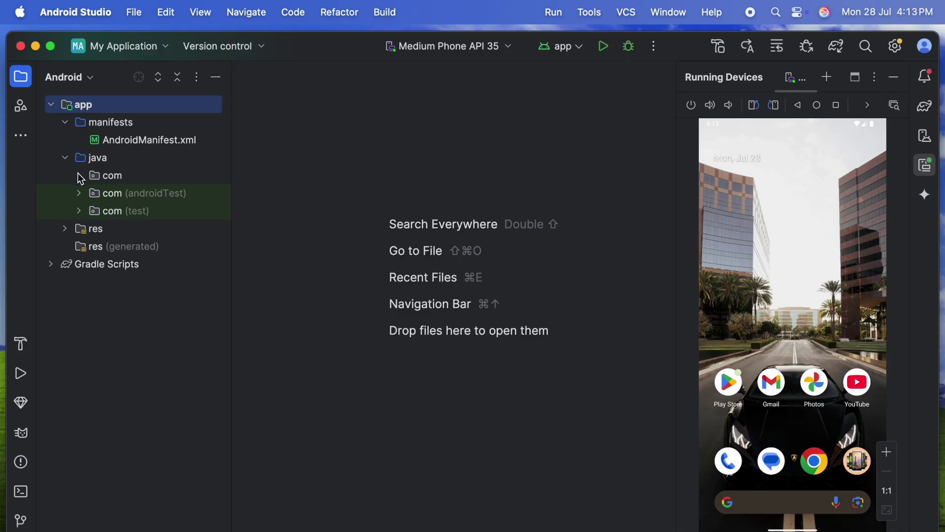
click(77, 175)
click(111, 176)
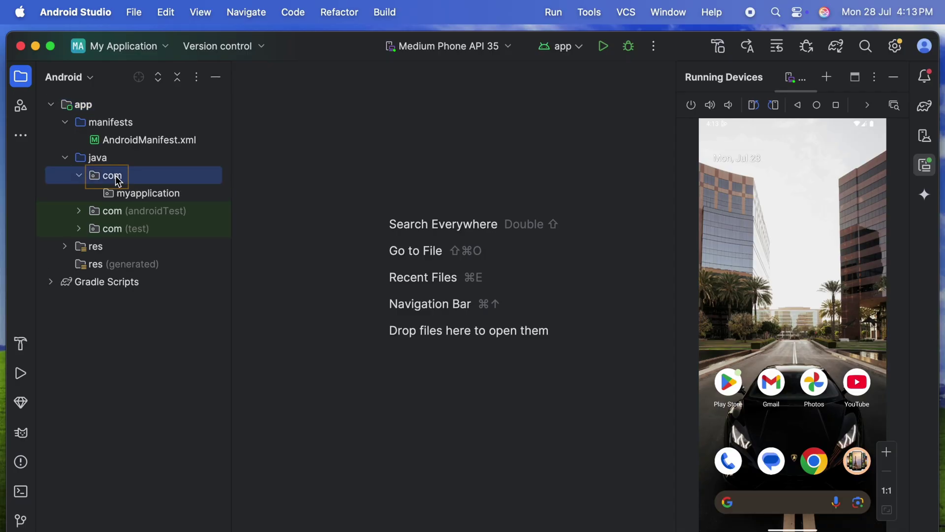
- Enable Compact Middle Packages in the project view's Appearance options
click(197, 77)
mouse_move(251, 111)
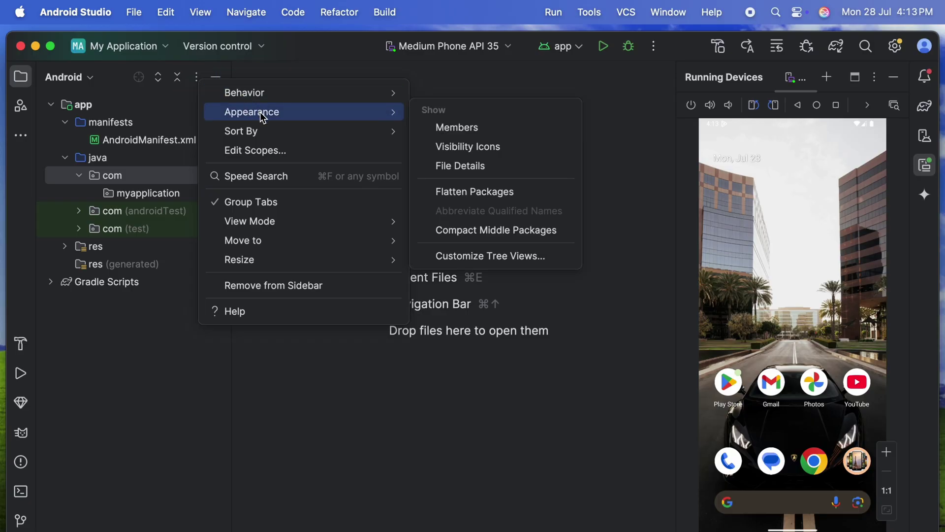
click(492, 233)
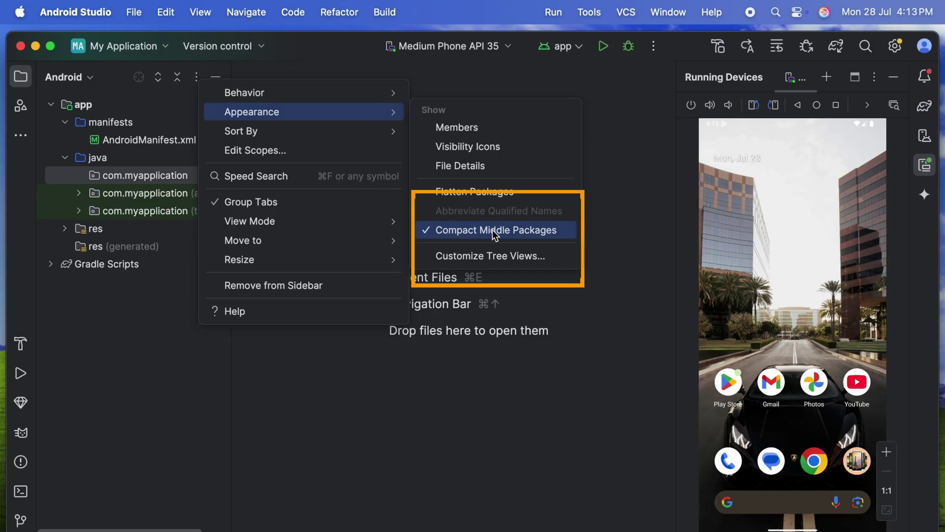
click(128, 178)
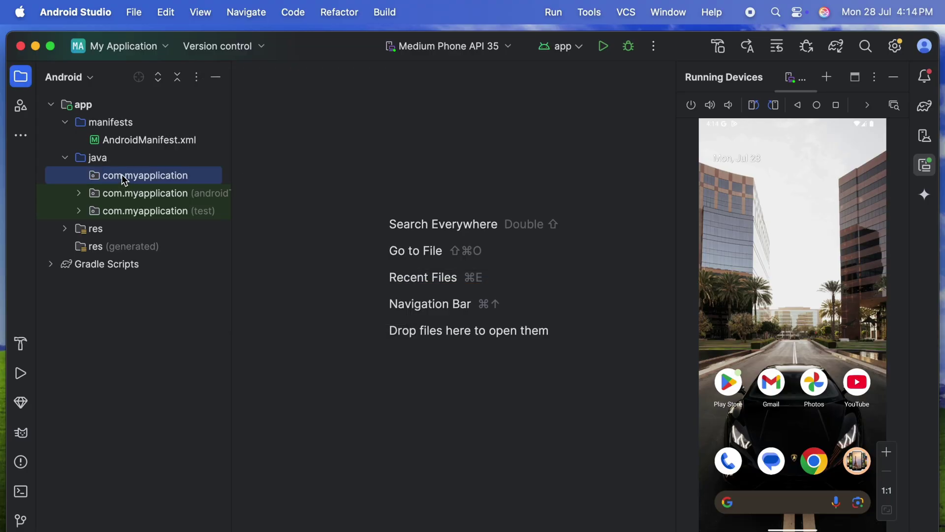
- Create a Java class named MainActivity in com.myapplication
right_click(122, 175)
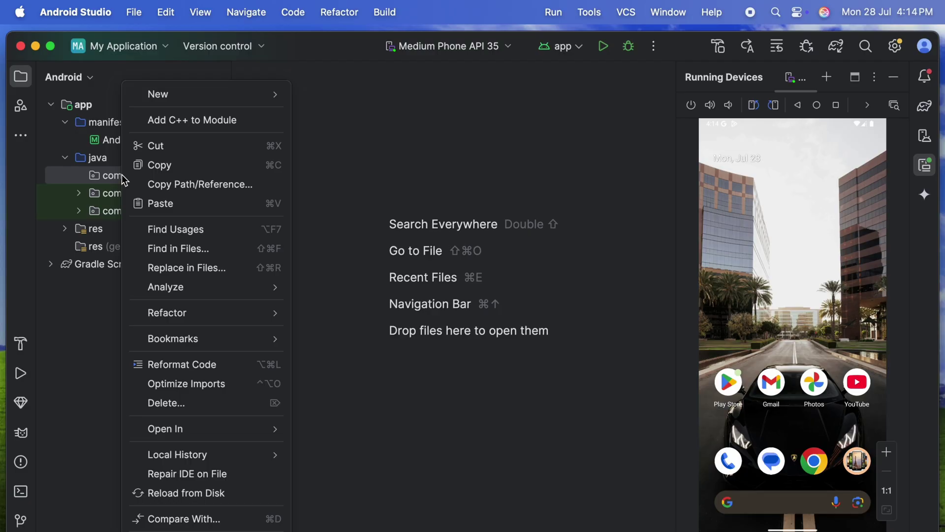
mouse_move(158, 93)
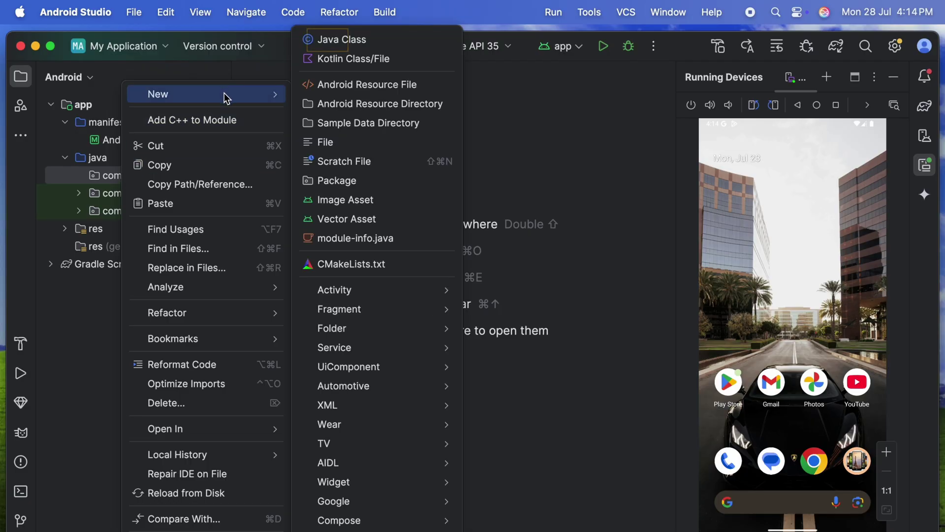
click(338, 41)
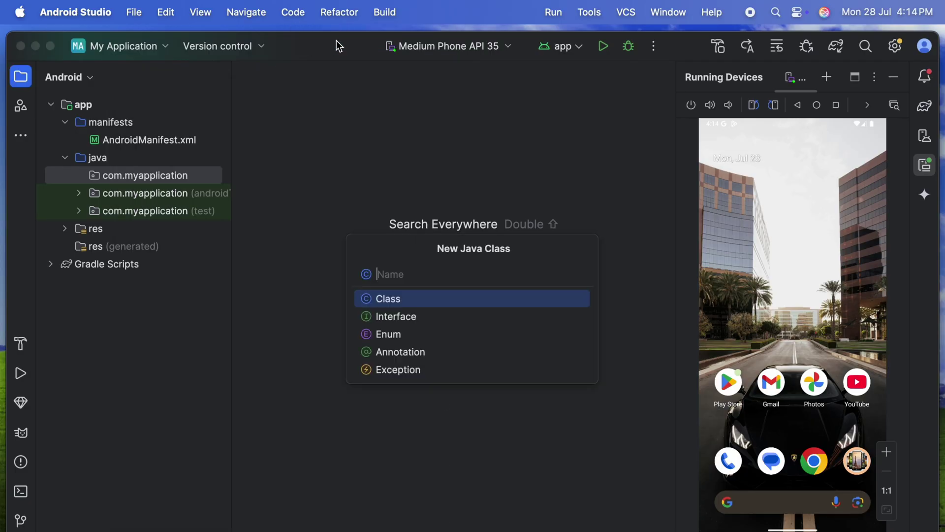
text(MainActivity)
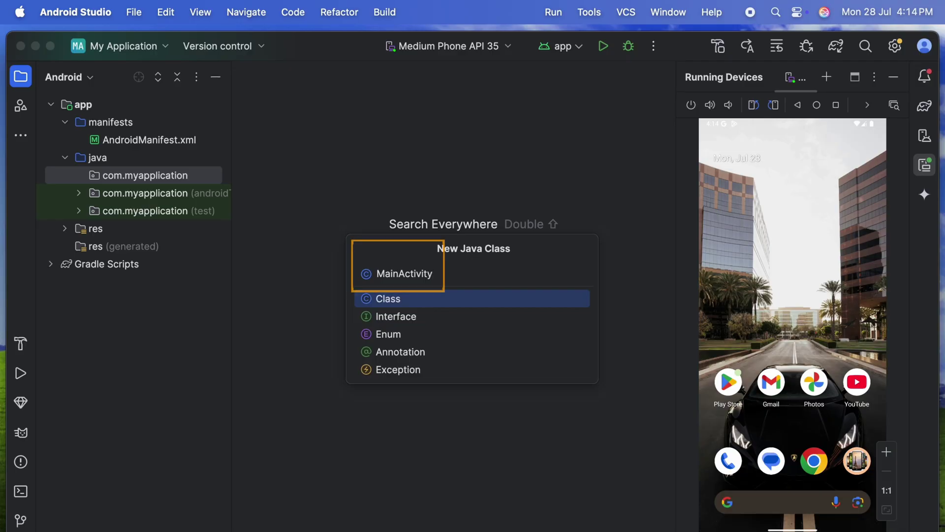
key(Return)
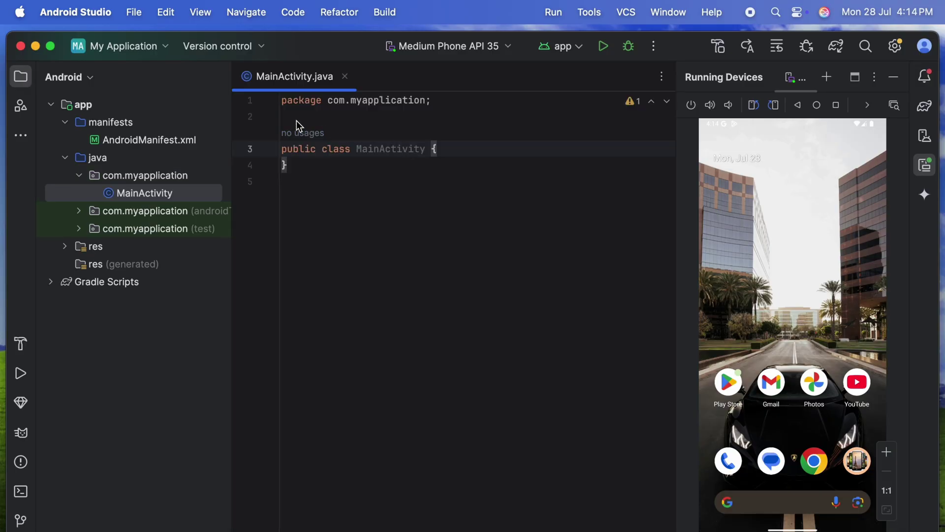
- Import Bundle and AppCompatActivity, and declare MainActivity extends AppCompatActivity
click(296, 117)
key(Return)
key(Return)
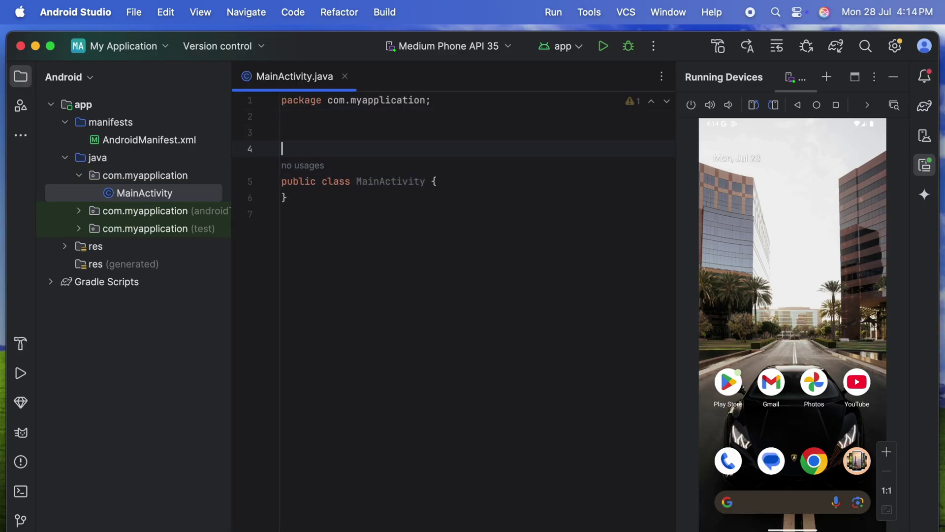
text(import)
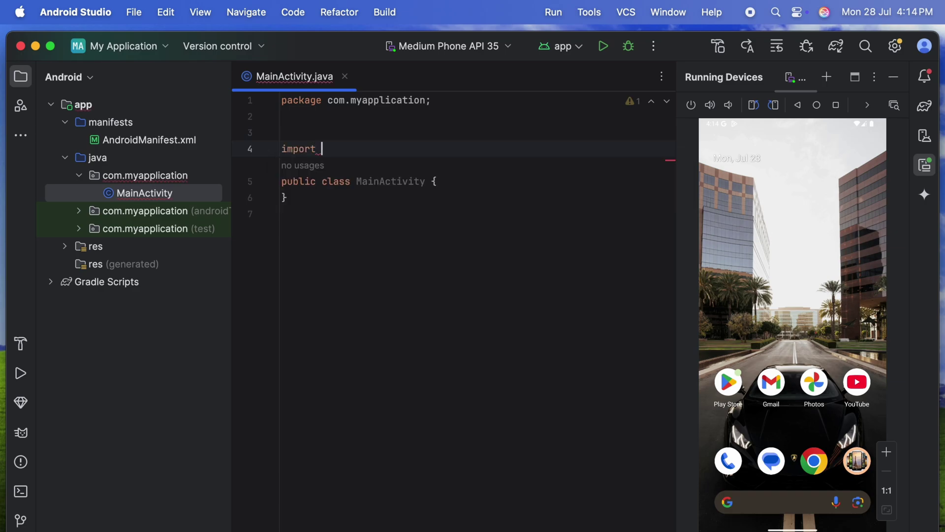
text( andr)
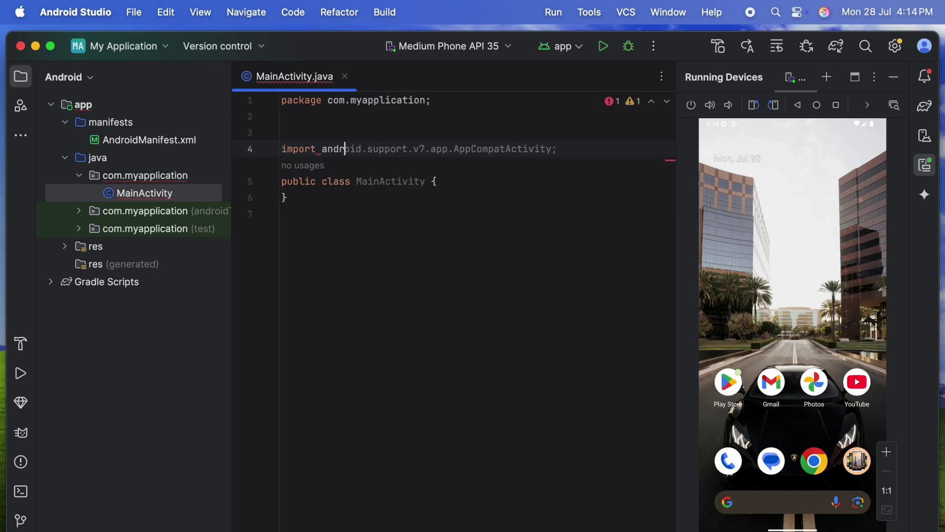
text(oid.os.Bundle;)
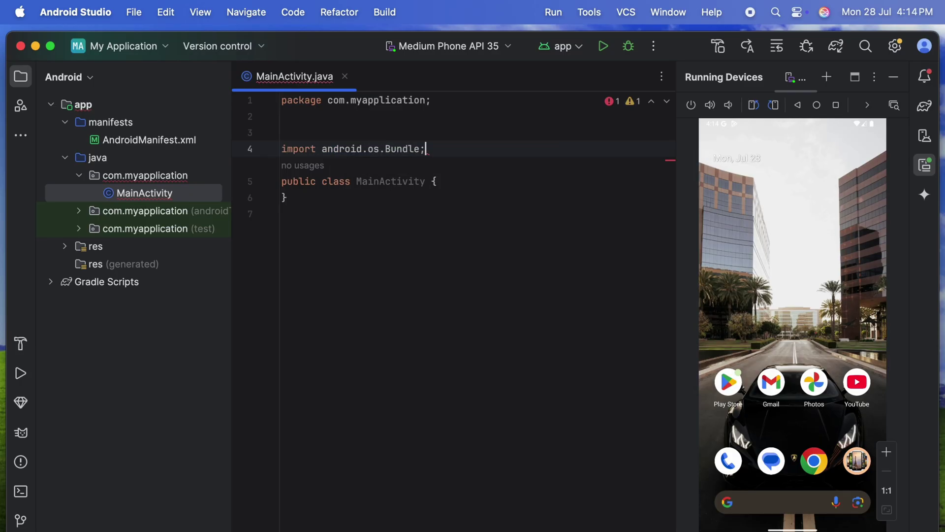
key(Return)
text(impo)
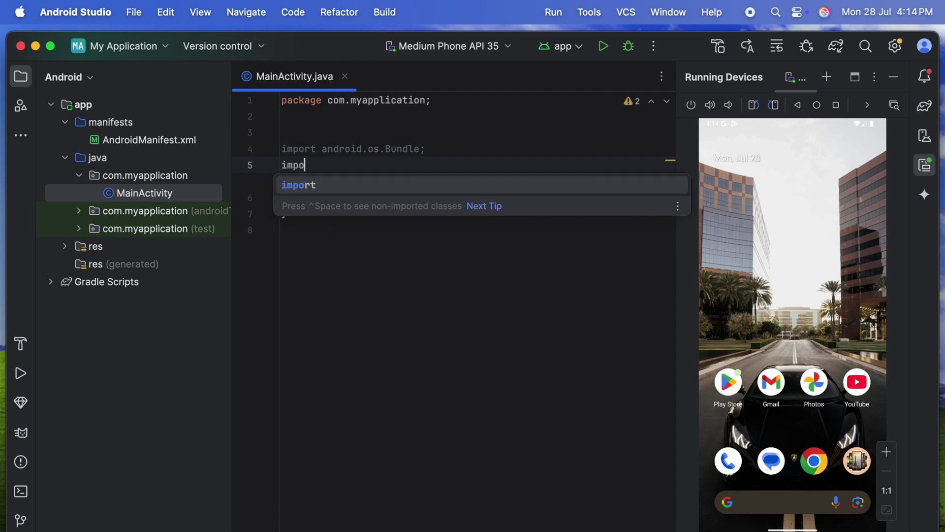
text(rt androidx)
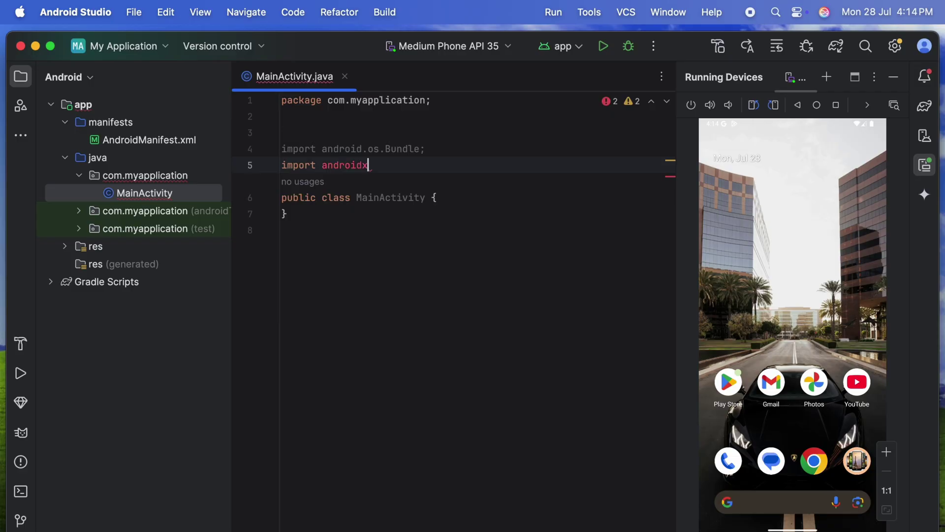
text(.app)
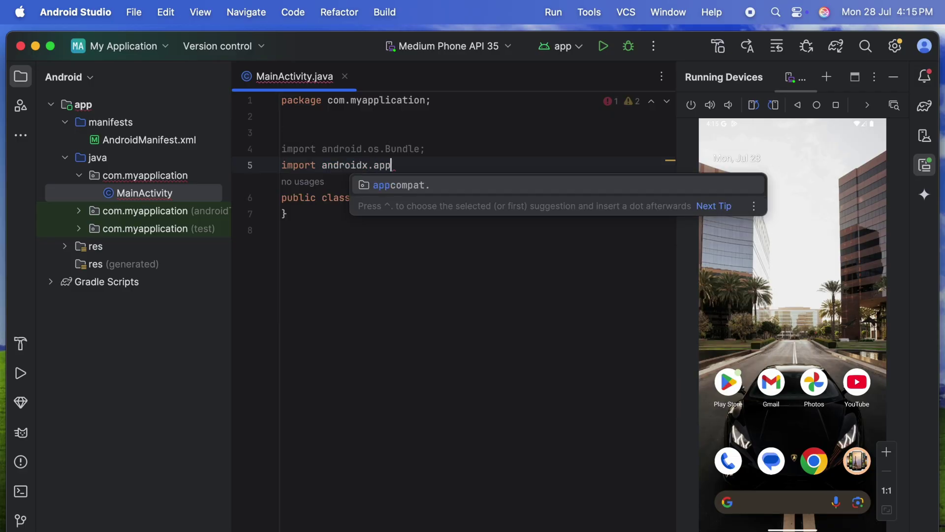
key(Return)
text(app)
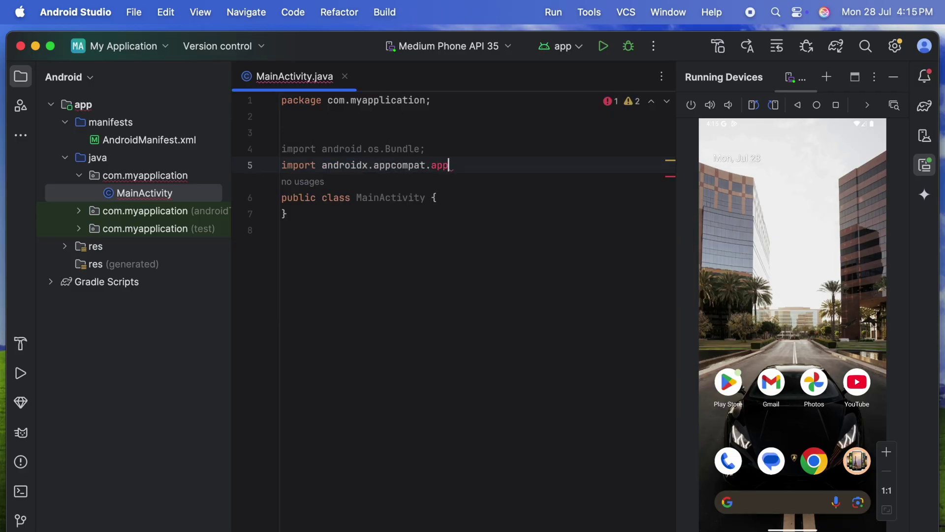
text(.App)
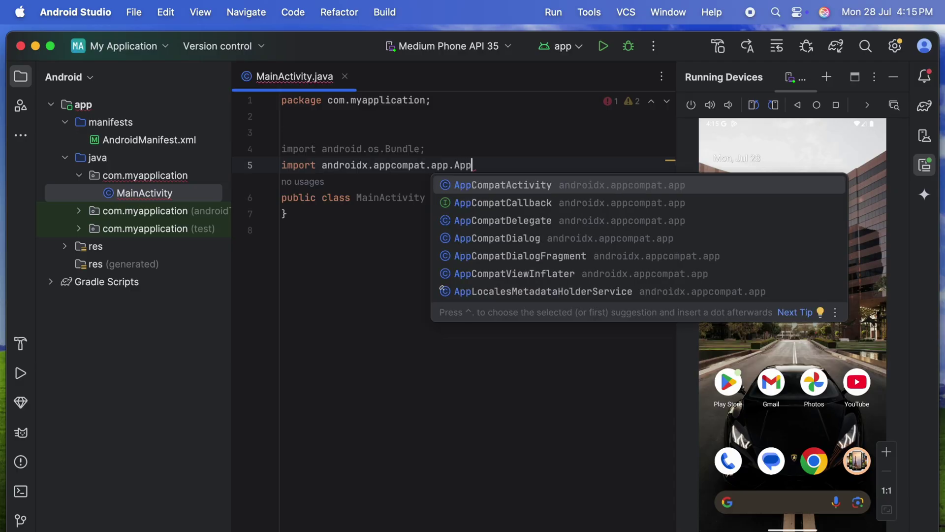
key(Return)
text(;)
click(443, 197)
text(ex{)
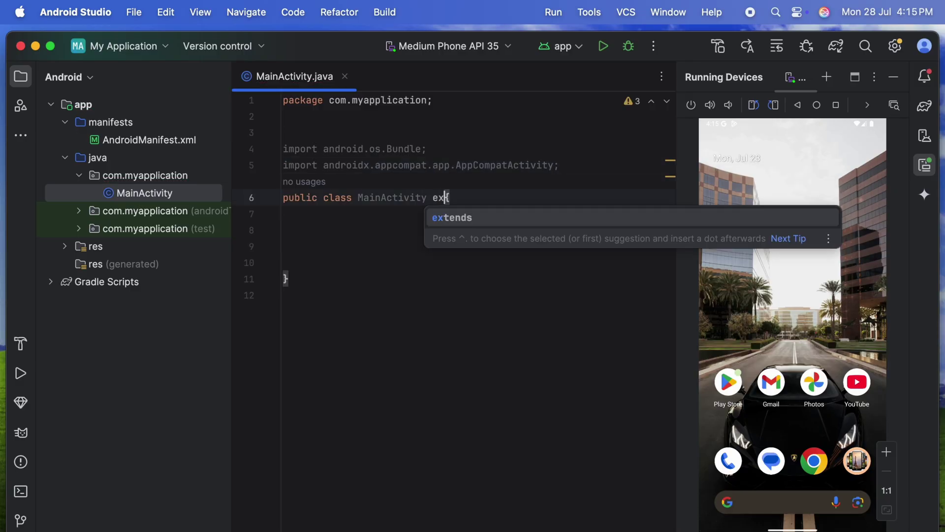
key(Tab)
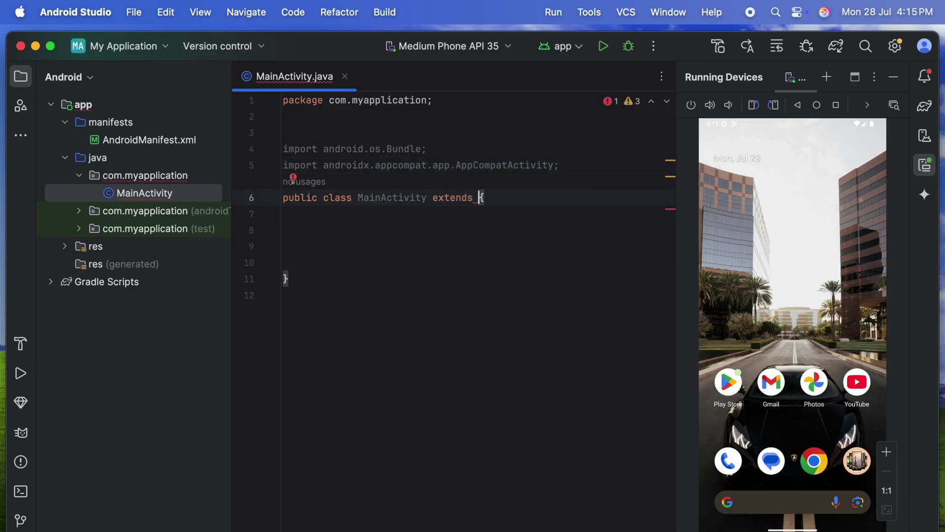
text(A)
key(Return)
- Override onCreate with super.onCreate and setContentView(R.layout.activity_main)
key(End)
key(Return)
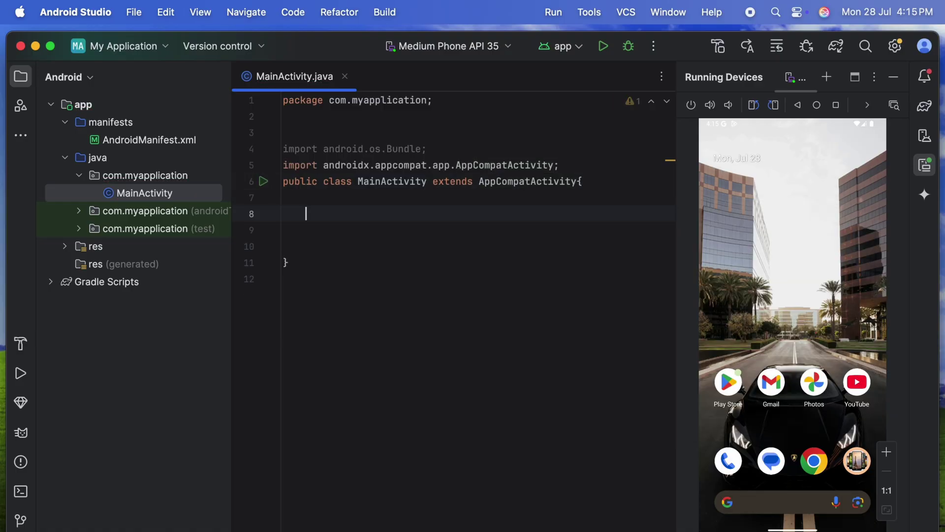
text(@)
key(Return)
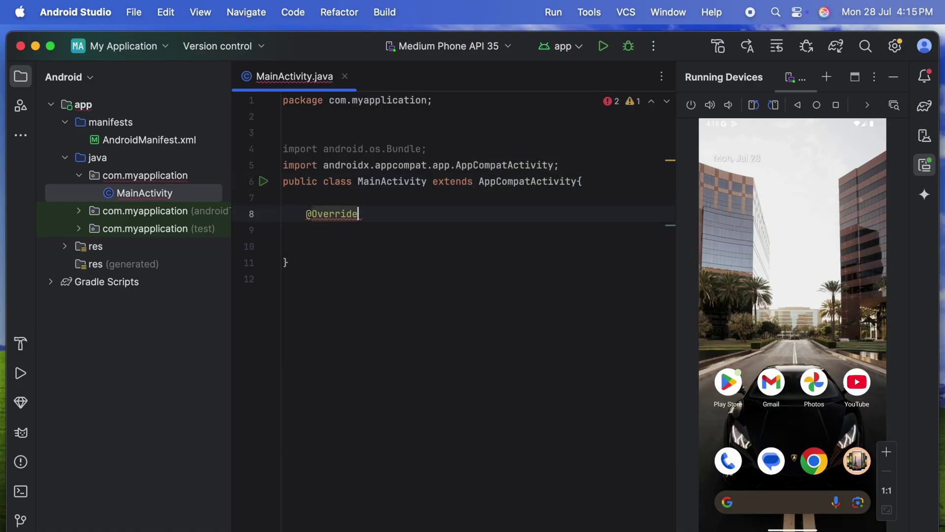
key(Return)
text(protec)
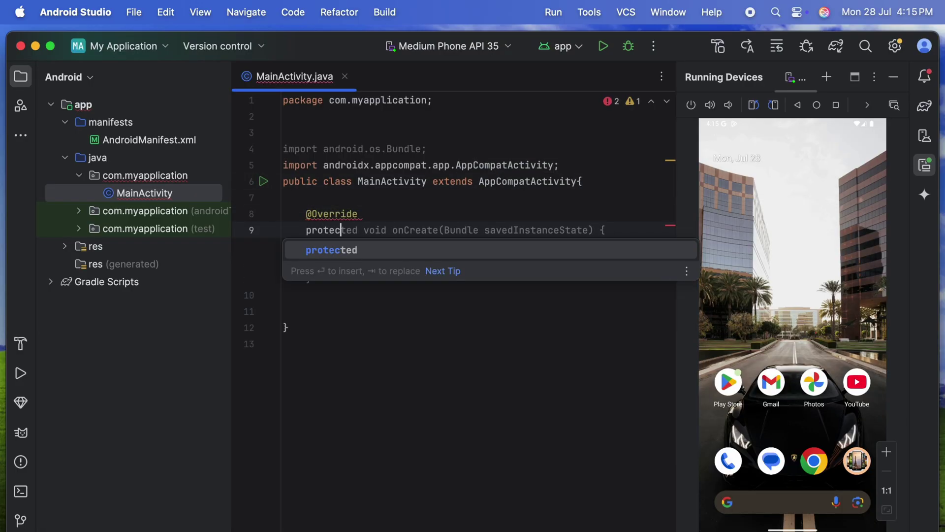
text(ted)
key(Escape)
text(v)
key(Escape)
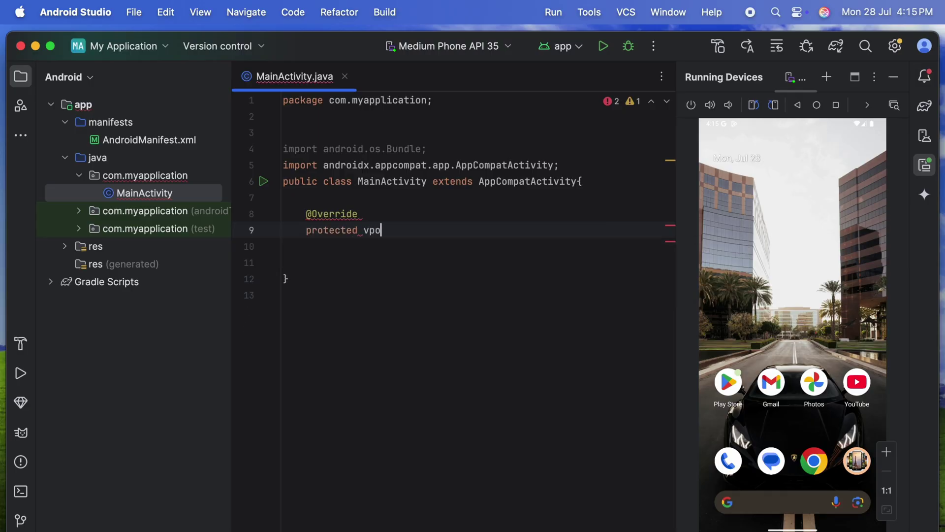
text(oid )
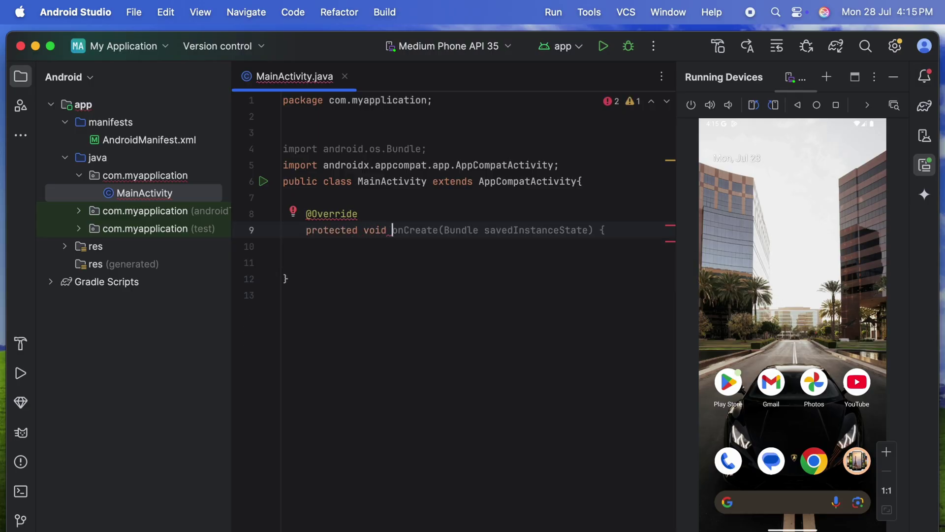
text(on)
key(Tab)
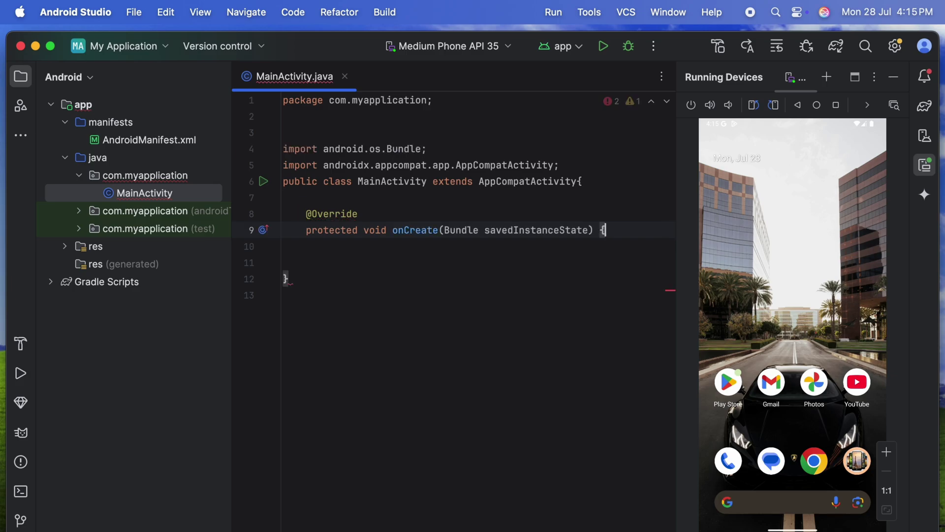
key(Return)
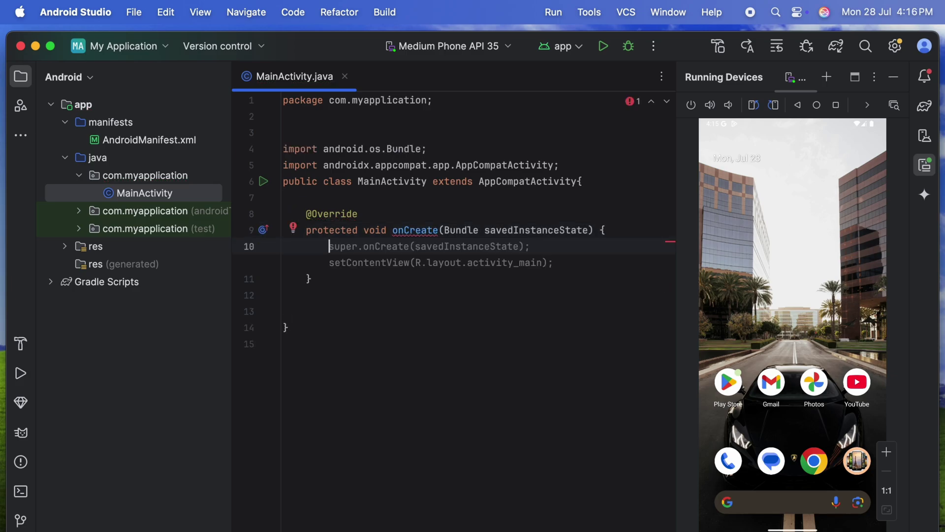
key(Tab)
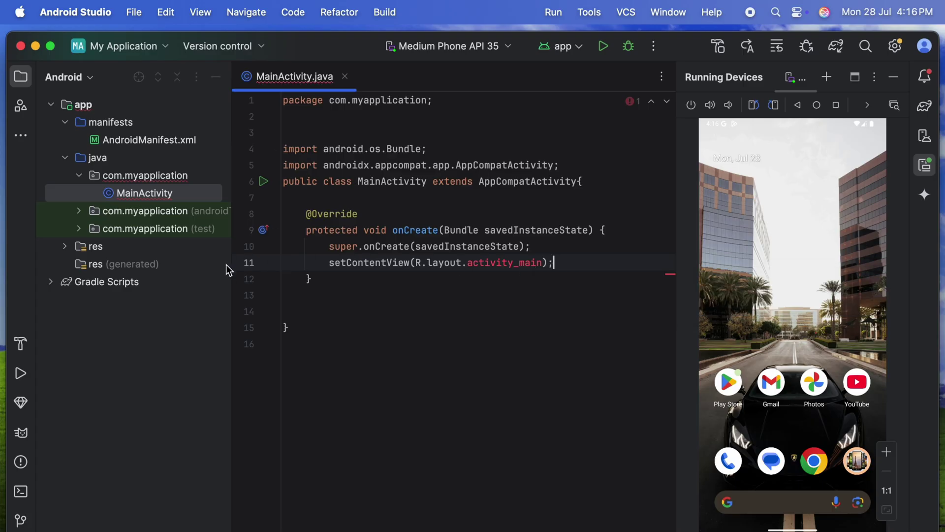
- Create a resource directory named layout with Resource type layout under res
click(67, 246)
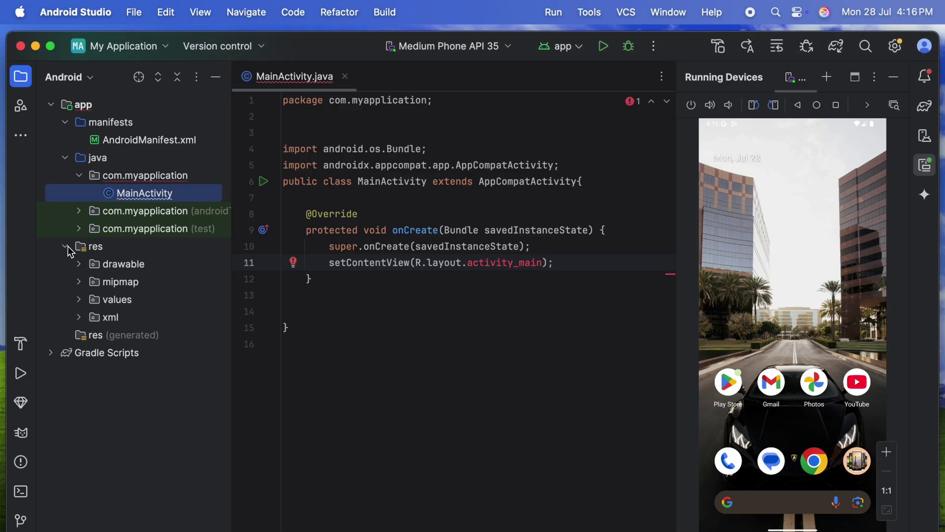
click(97, 247)
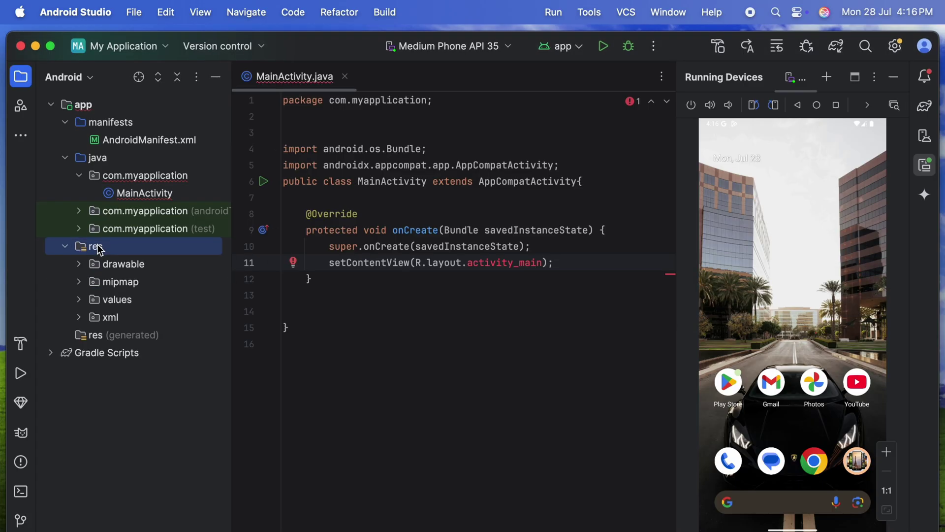
right_click(100, 250)
mouse_move(203, 94)
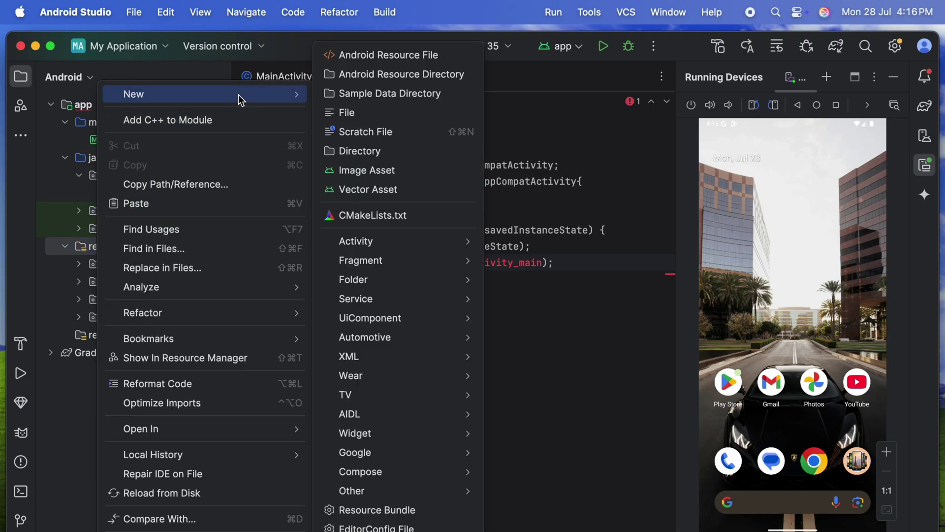
click(353, 77)
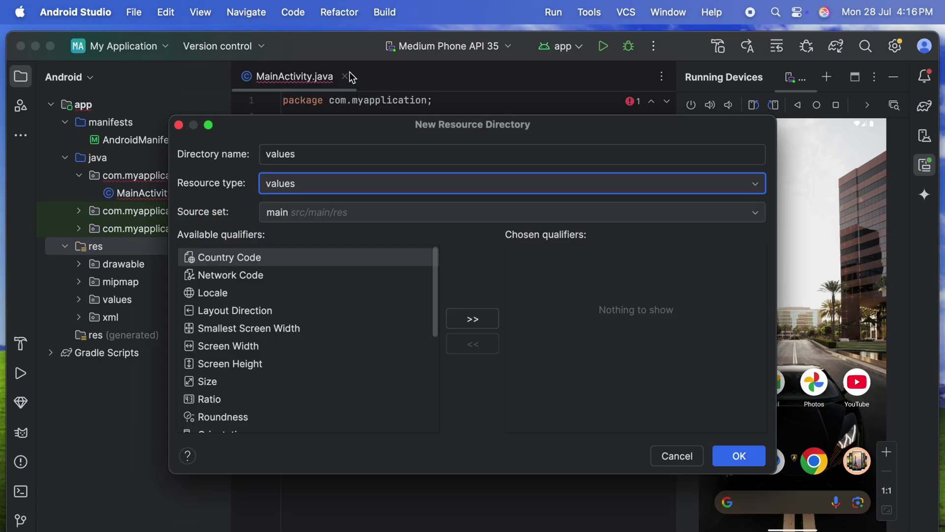
click(318, 158)
key(super+a)
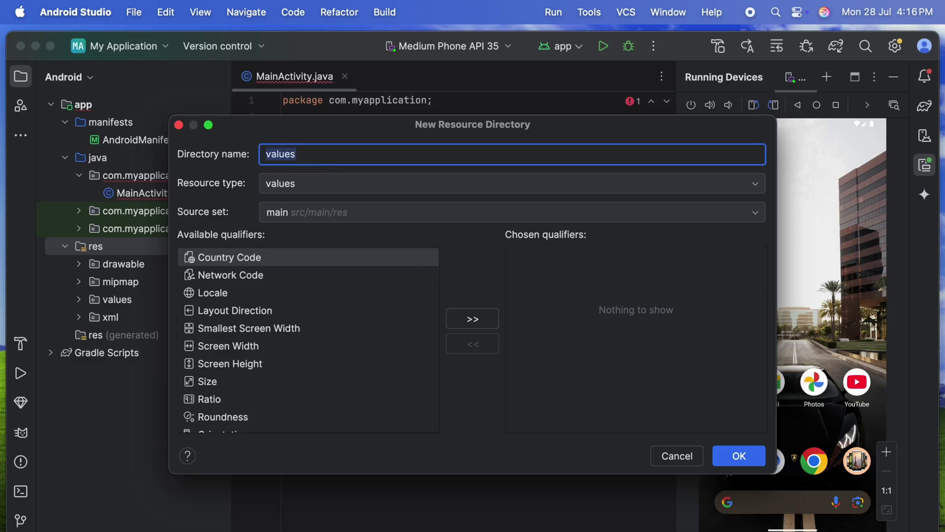
text(layout)
key(Tab)
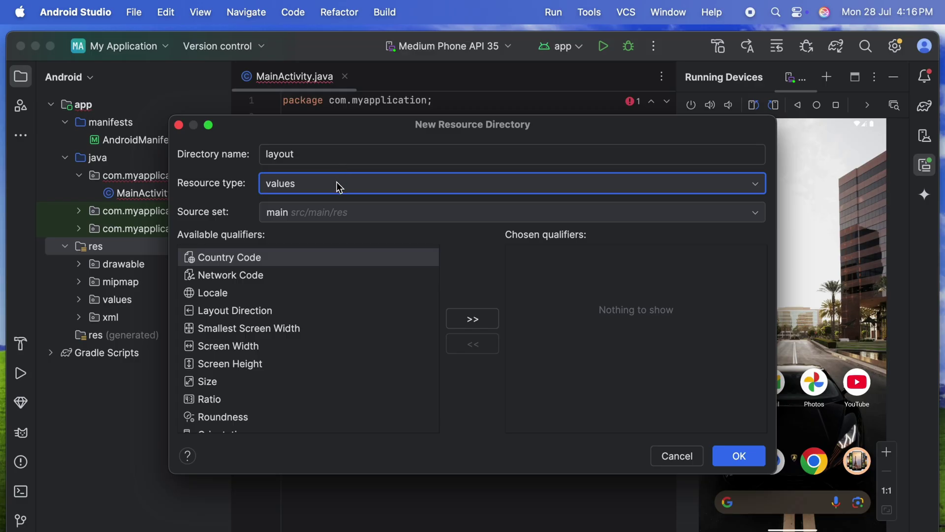
click(337, 181)
click(318, 201)
click(726, 462)
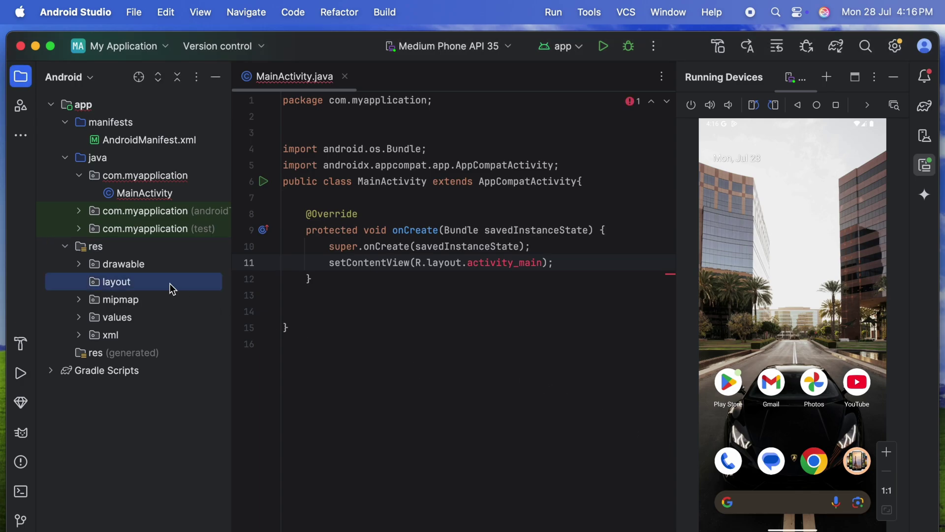
- Create the activity_main layout file in res/layout and bring up its editor
right_click(130, 282)
mouse_move(222, 75)
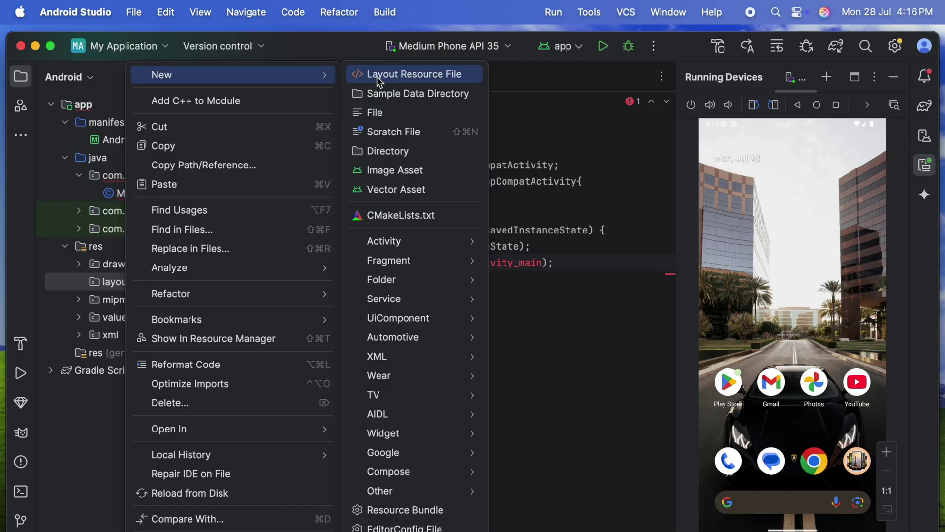
click(377, 76)
text(activity)
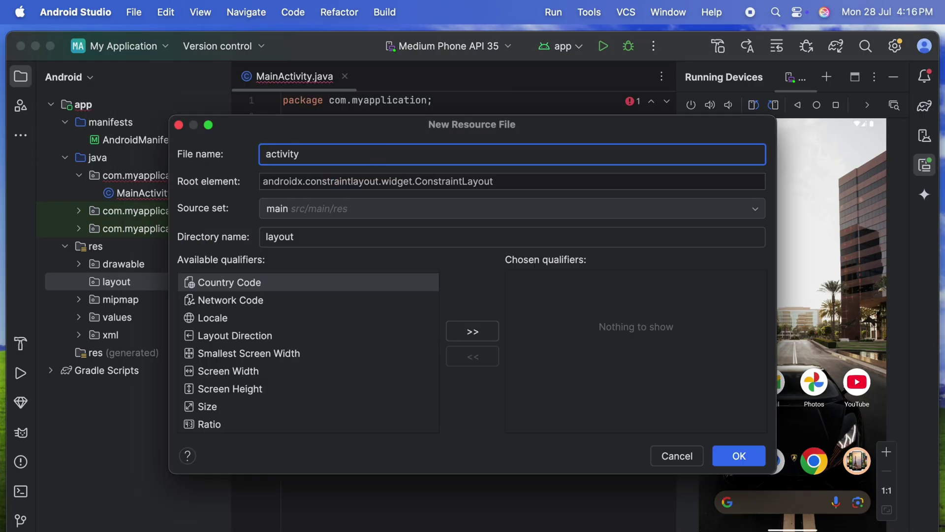
text(_main.xm)
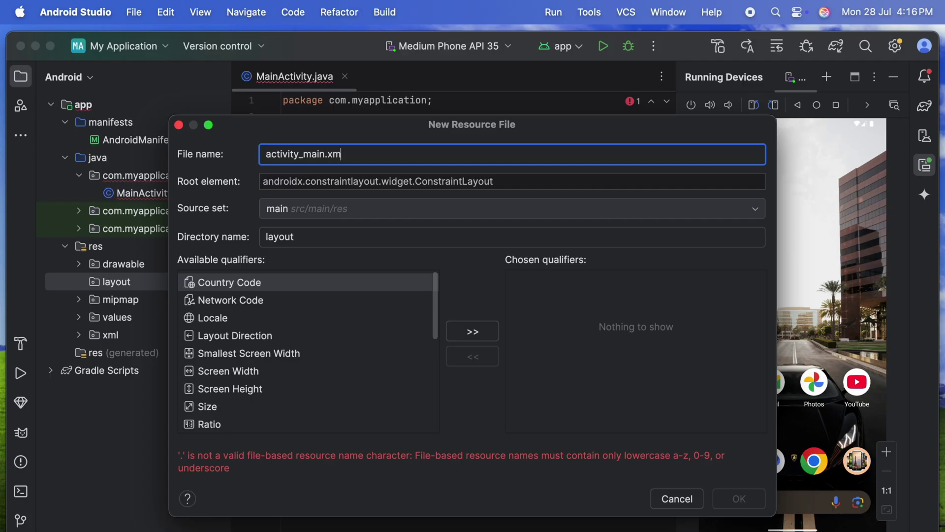
text(l)
key(Return)
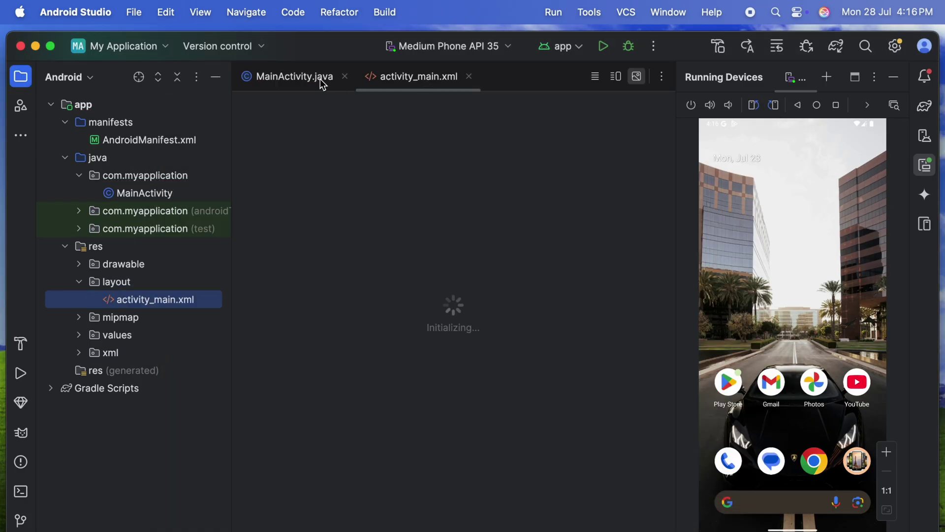
click(320, 79)
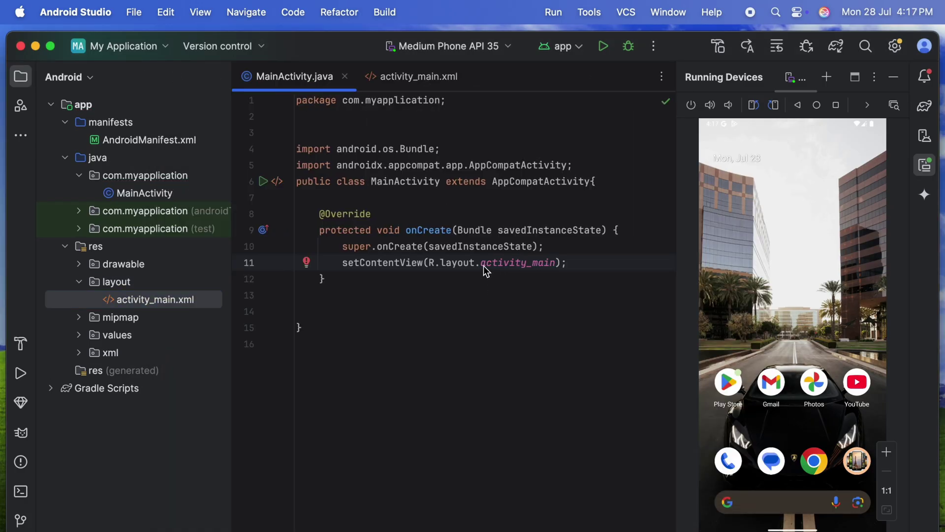
click(411, 76)
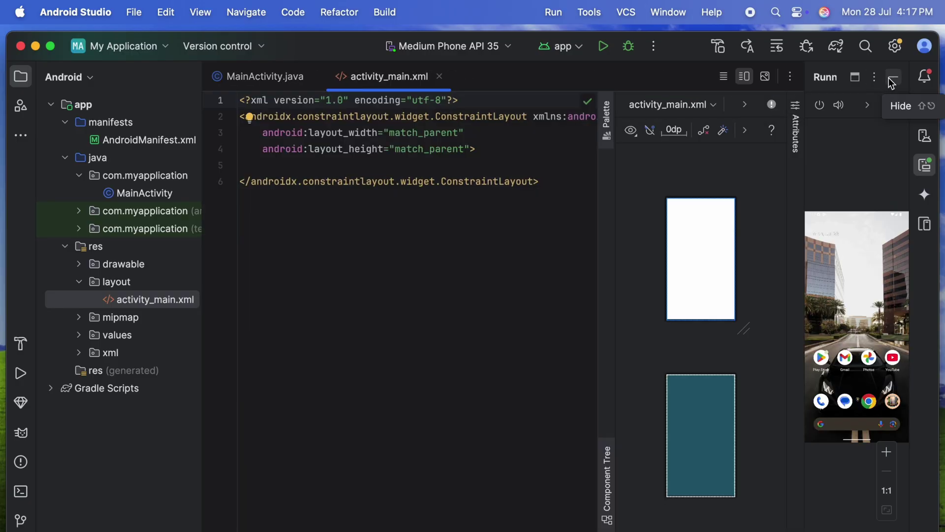
- Add a TextView with wrap_content width and height to activity_main.xml
click(891, 78)
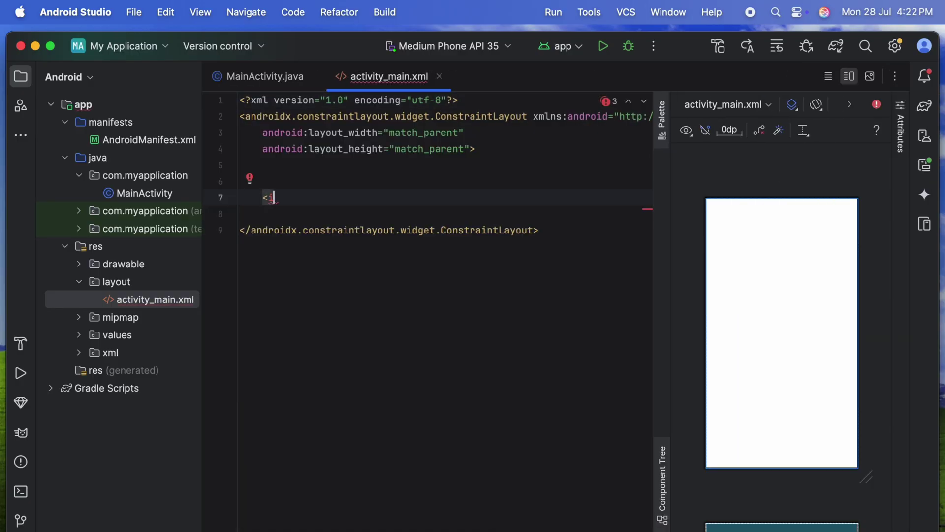
key(BackSpace)
text(T)
key(Return)
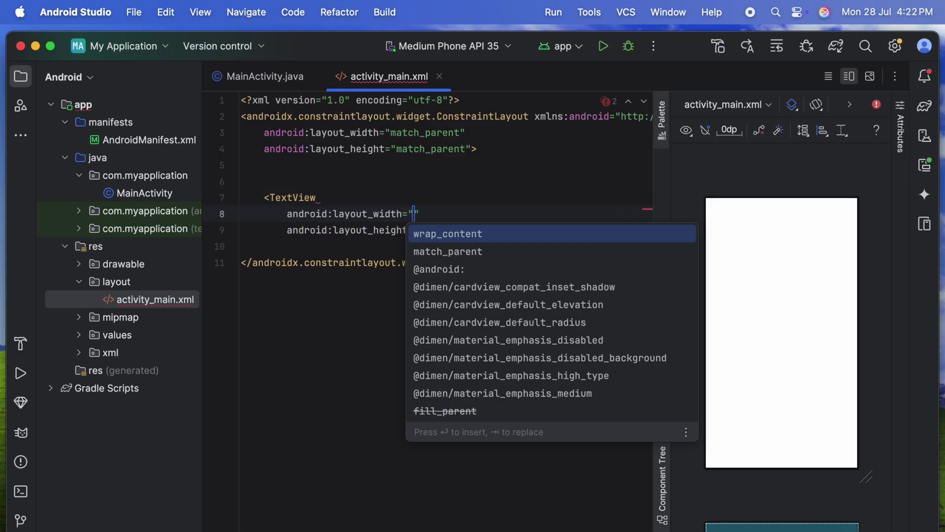
key(Return)
key(Return)
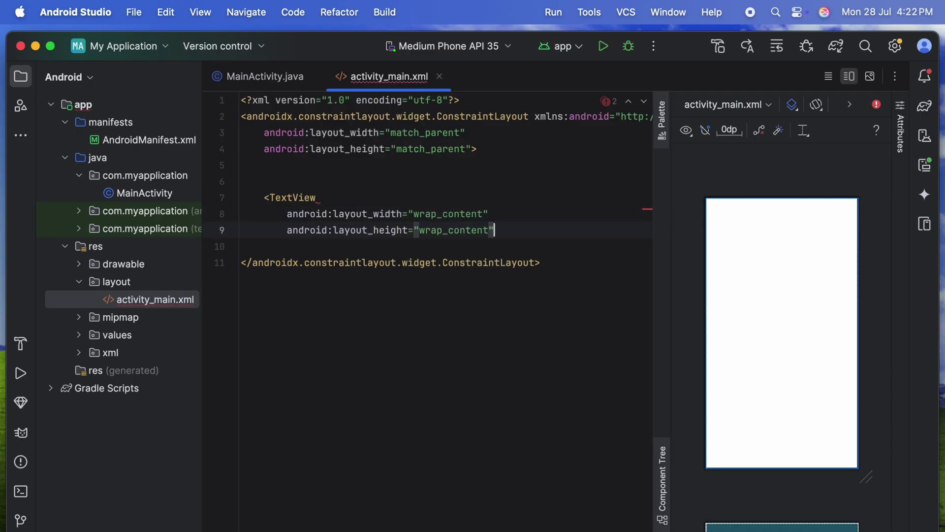
key(Return)
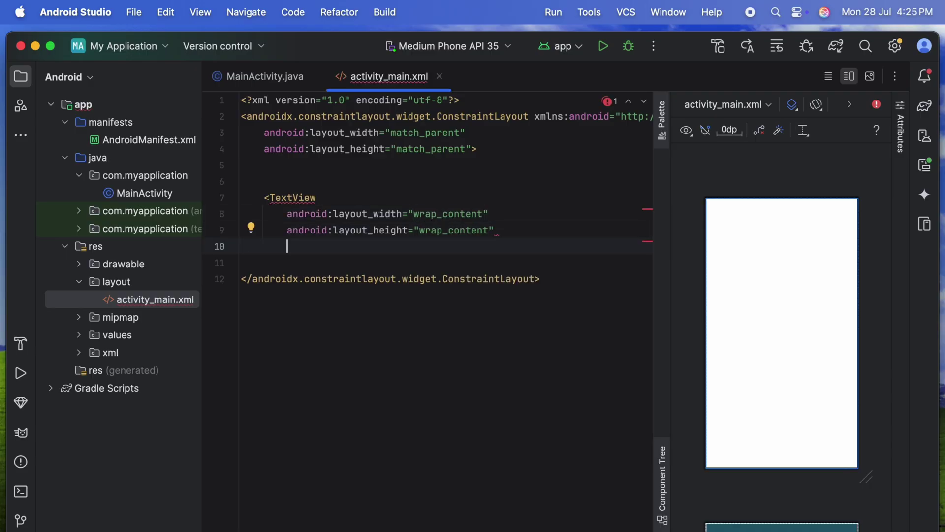
text(android:id="@+id/helloText")
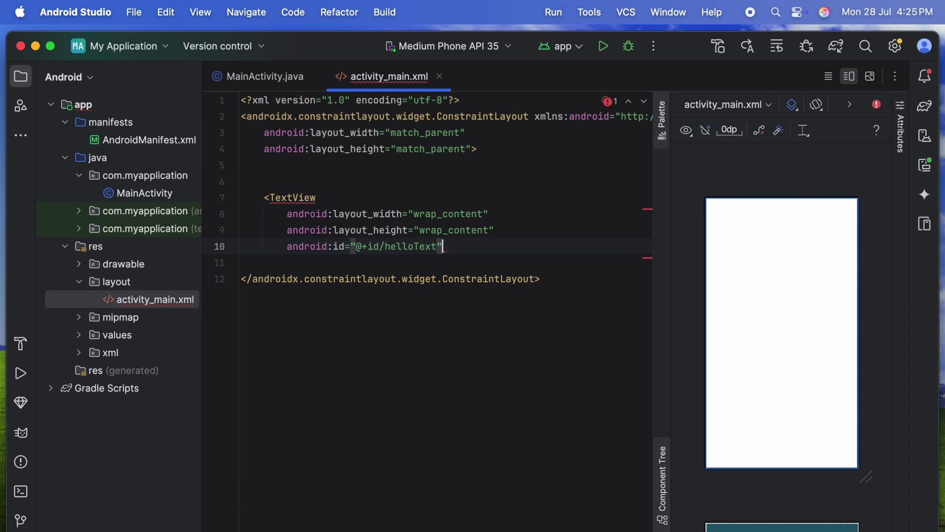
- Give the TextView an id, 'Hello World!' text, 30sp bold, and top/bottom parent constraints
key(Return)
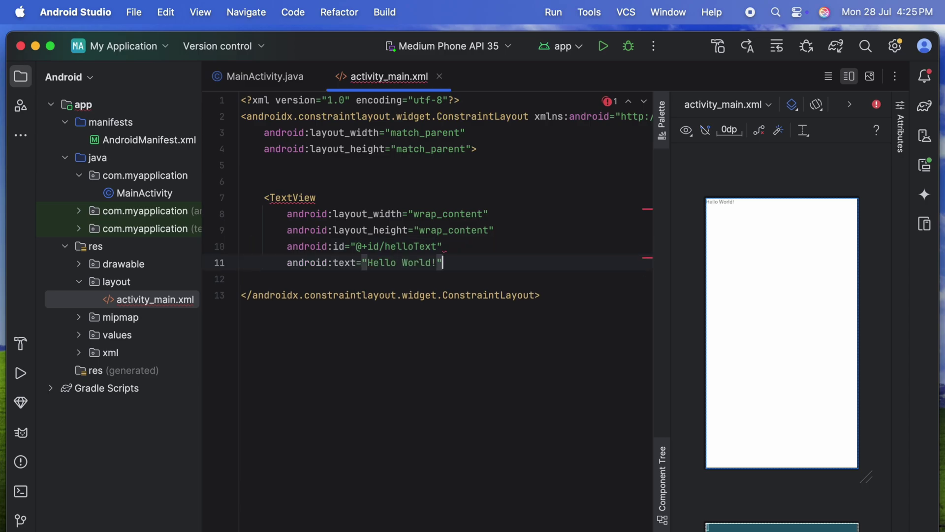
key(Return)
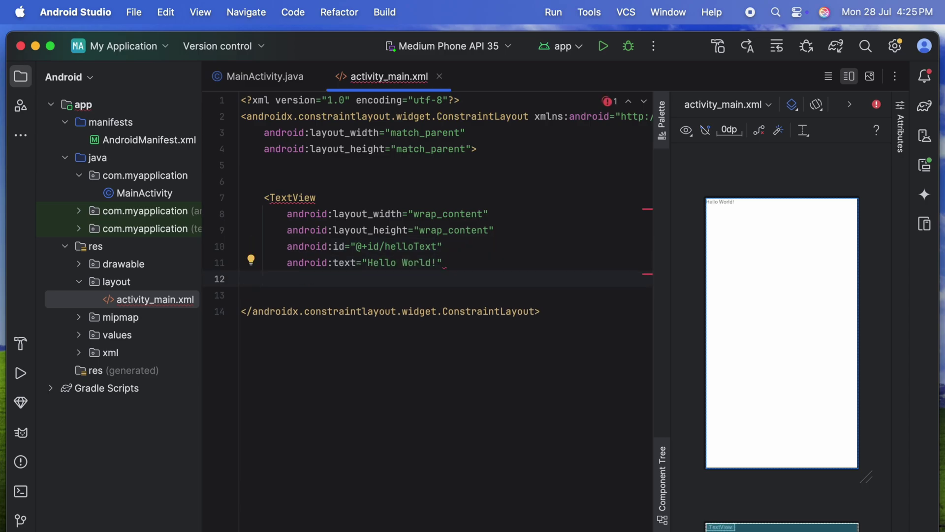
text(android:textSize="30sp")
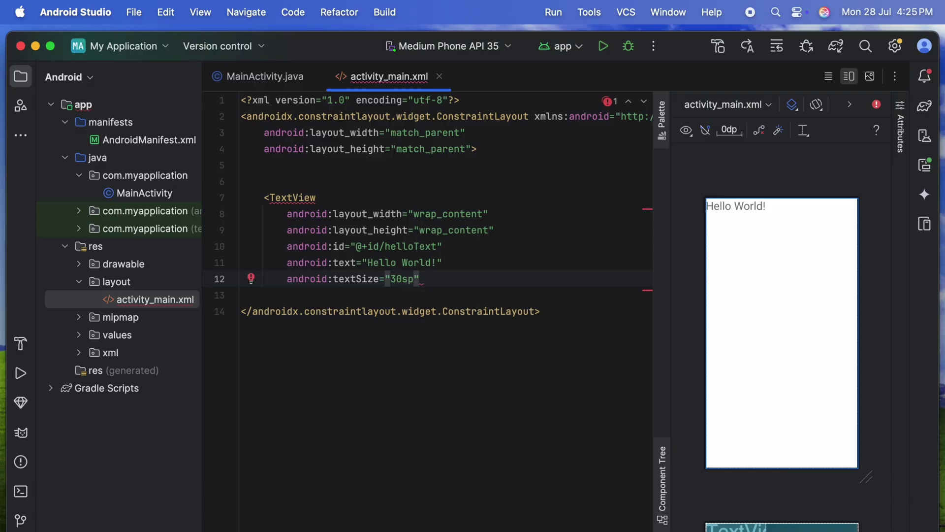
key(Return)
text(android:textStyle="bold")
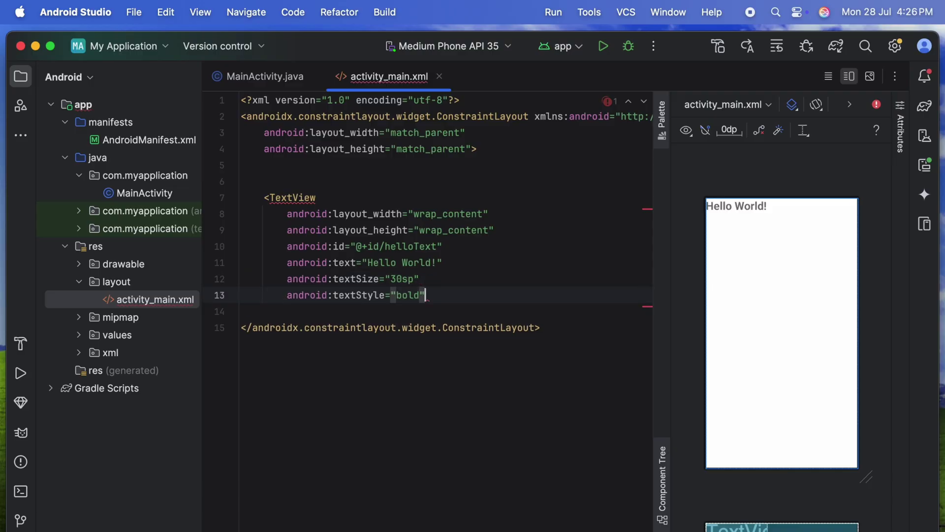
key(Return)
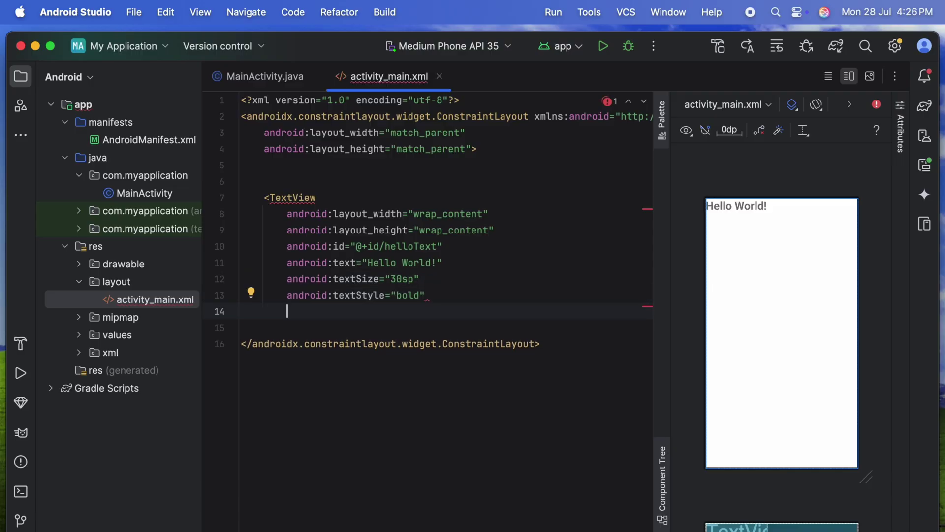
text(app:layout_constraintTop_toTopOf="parent")
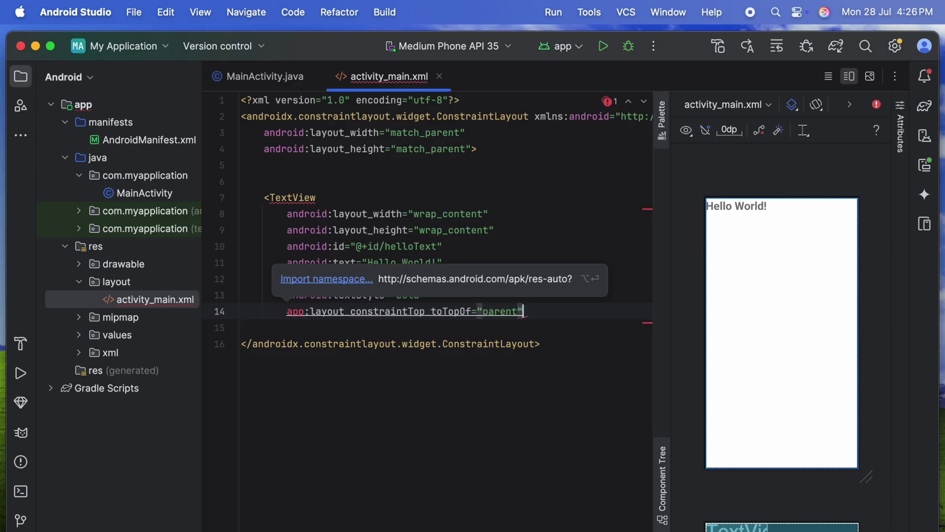
key(Return)
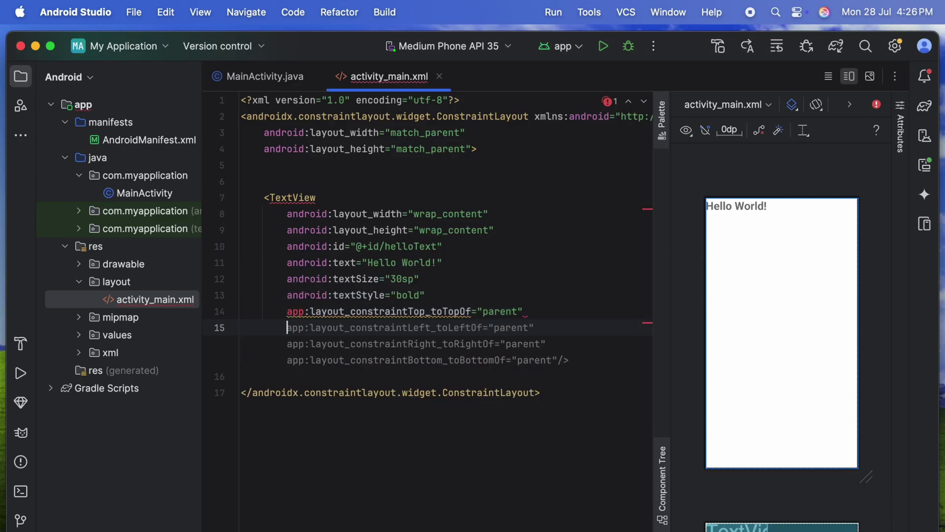
text(app:layout_constraintBottom_toBottomOf="parent")
key(Return)
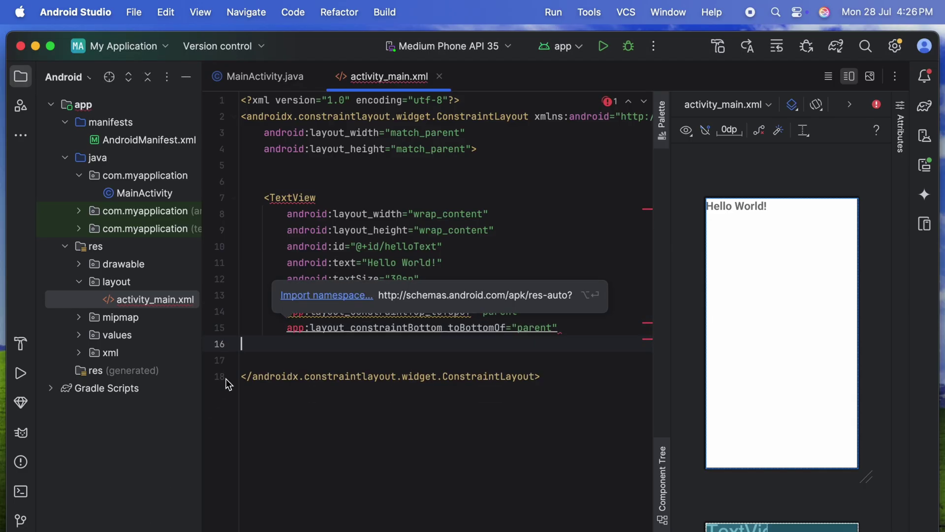
- Import the app namespace and add left and right parent constraints to the TextView
click(312, 299)
text(app:layout_constraintLeft_toLeftOf="parent")
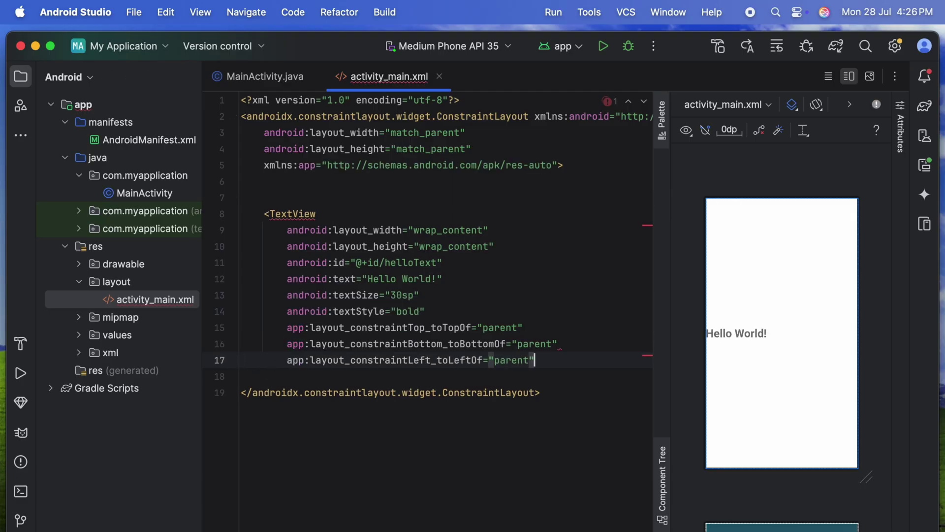
key(Return)
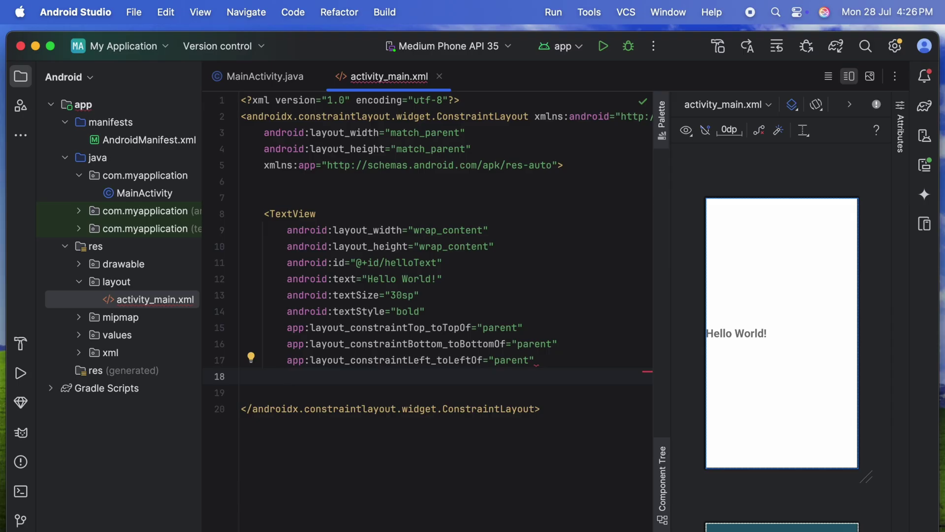
text(app:layout_constraintRight_toRightOf="parent"/>)
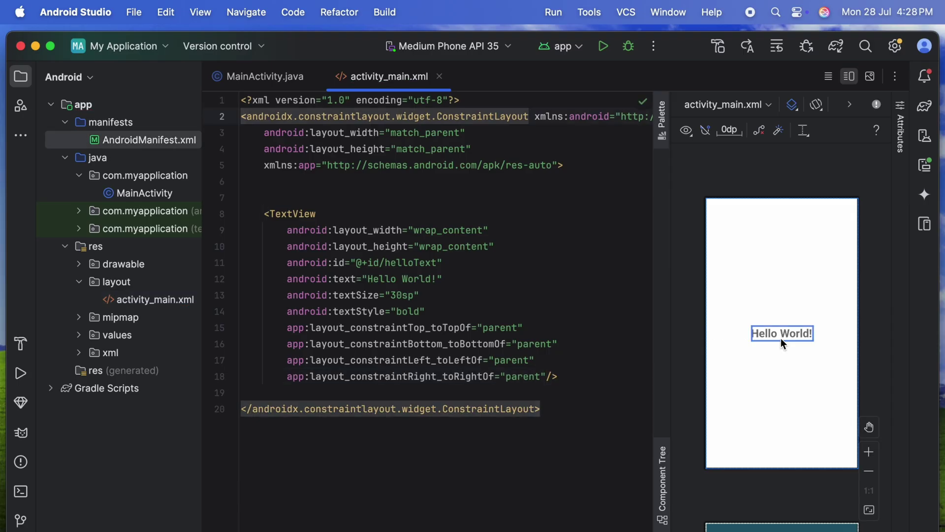
- In AndroidManifest.xml, turn the self-closing application tag into an open element
double_click(149, 140)
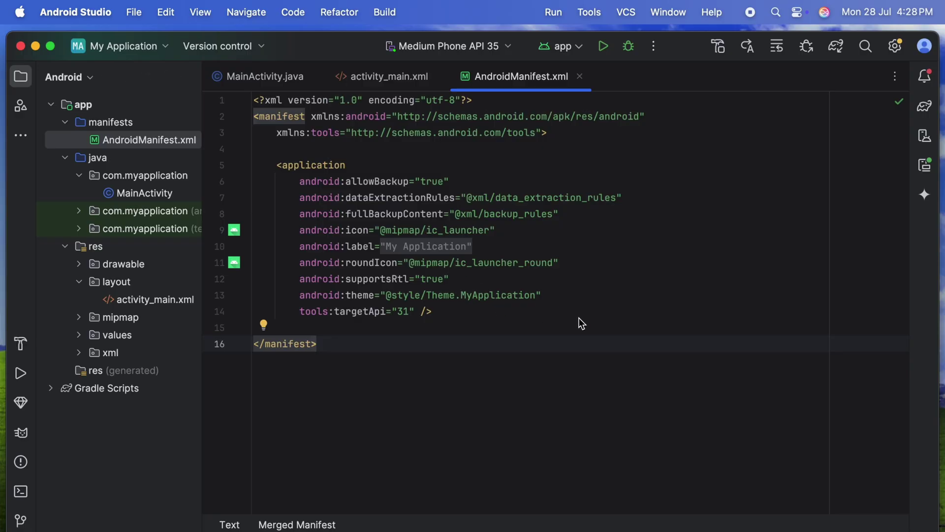
click(436, 311)
key(Return)
key(Return)
click(426, 313)
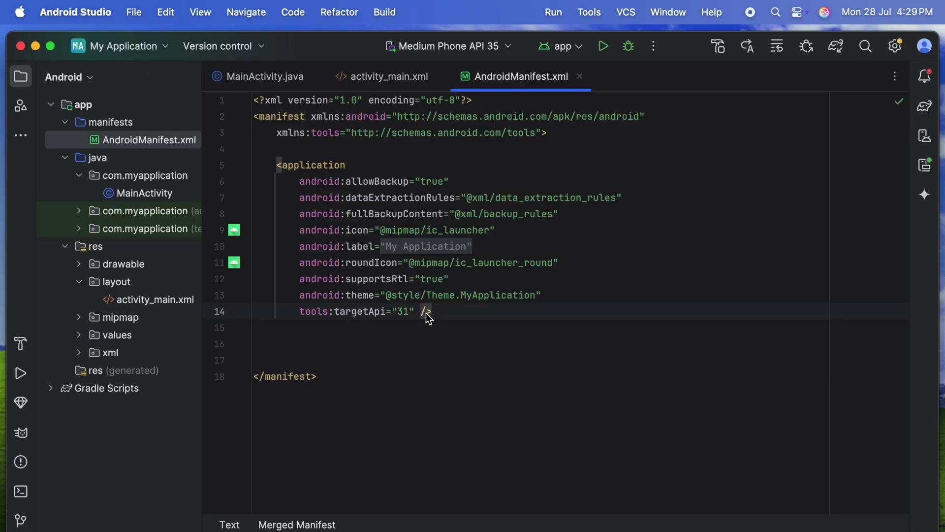
key(BackSpace)
key(Down)
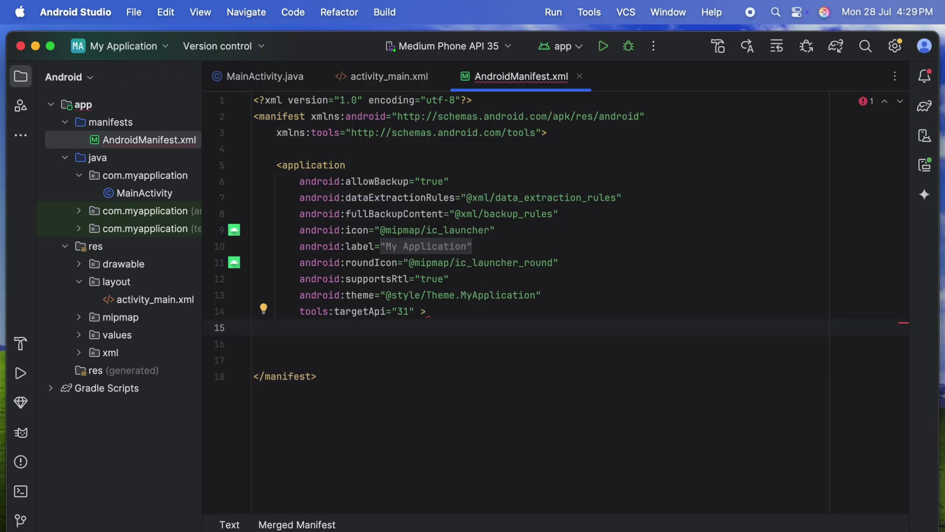
- Add an exported .MainActivity with a MAIN/LAUNCHER intent filter, then close application
key(Return)
text(<activ)
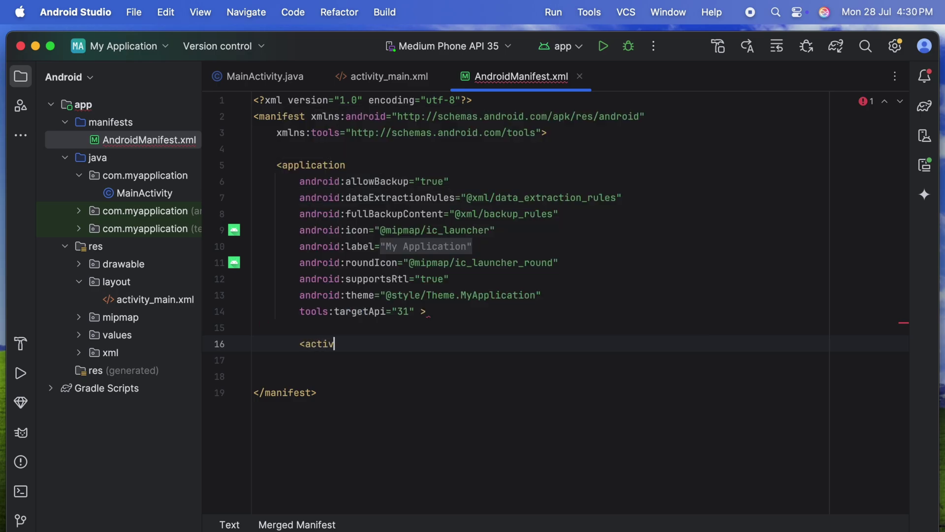
text(ity)
key(Return)
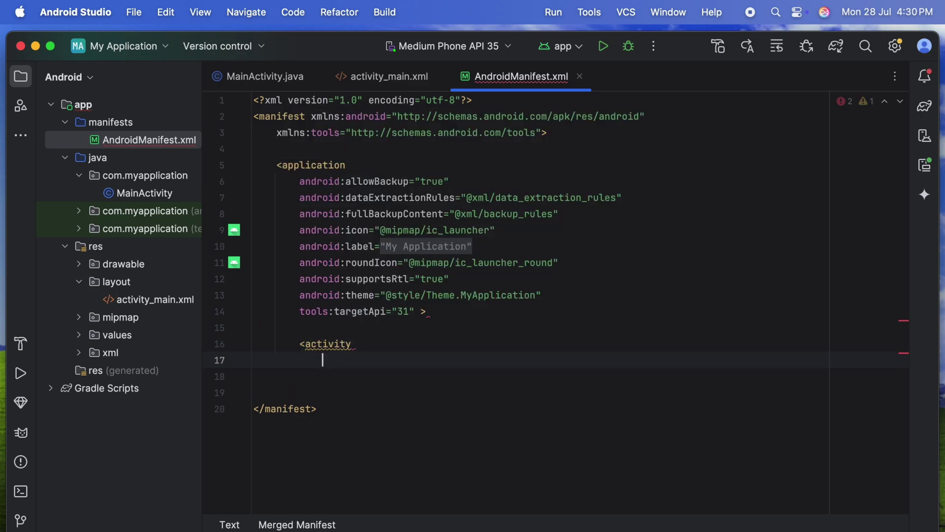
text(android:name=".MainActivity")
key(Return)
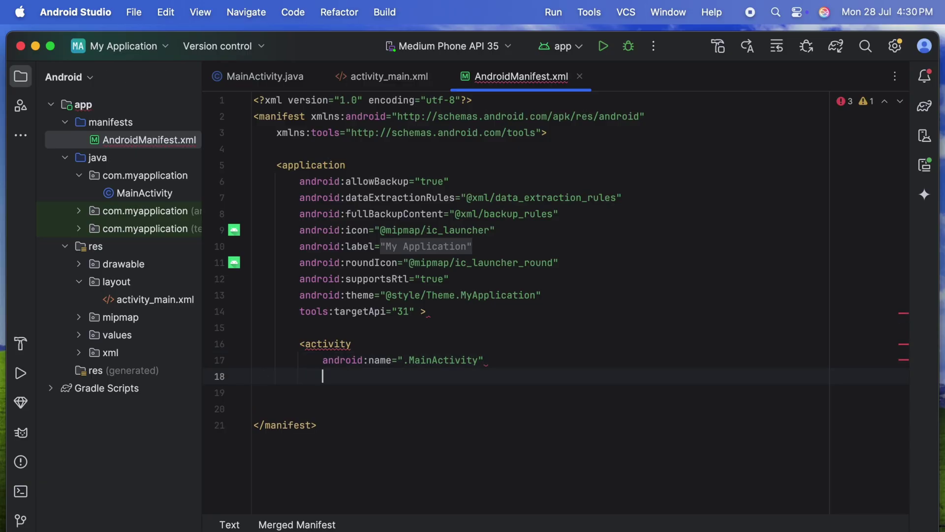
text(android:exported="true">)
key(Return)
text(<intent-filter>)
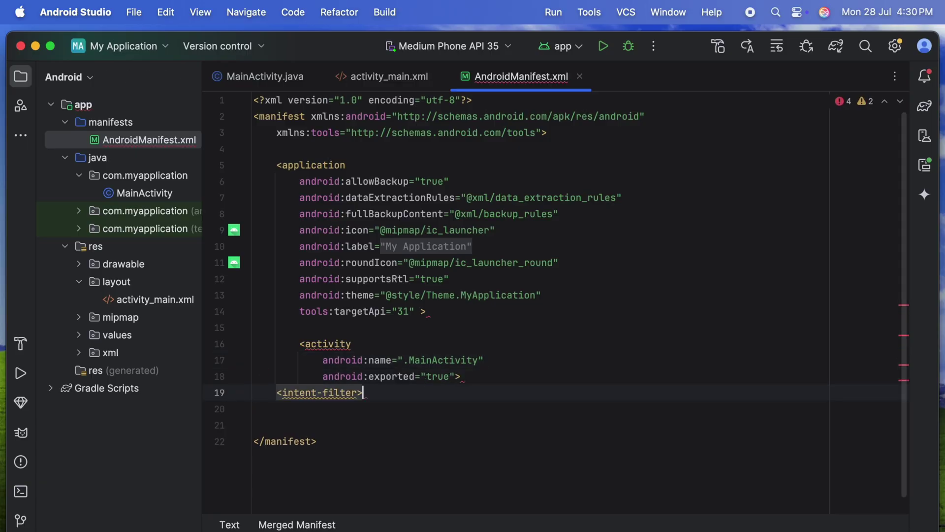
key(Return)
text(<action android:name="android.intent.action.MAIN" />)
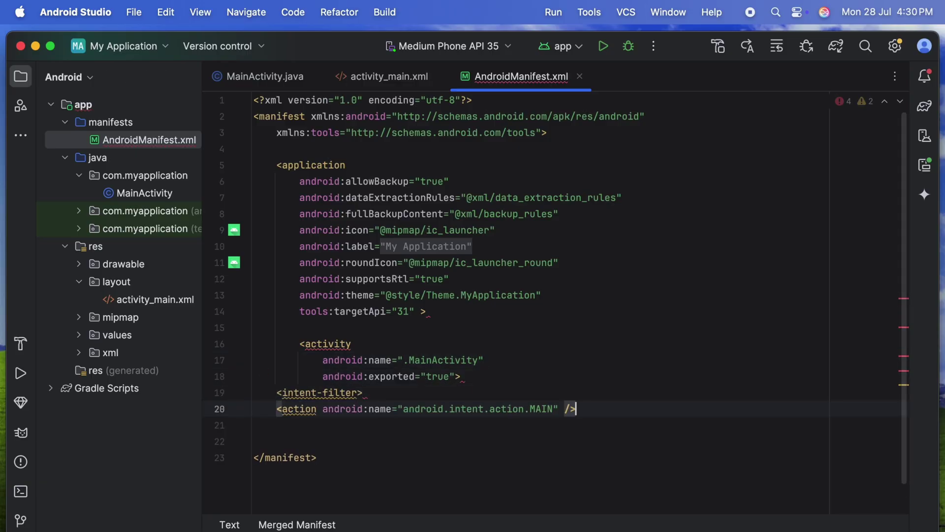
key(Return)
text(<category android:name="android.intent.category.LAUNCHER" />)
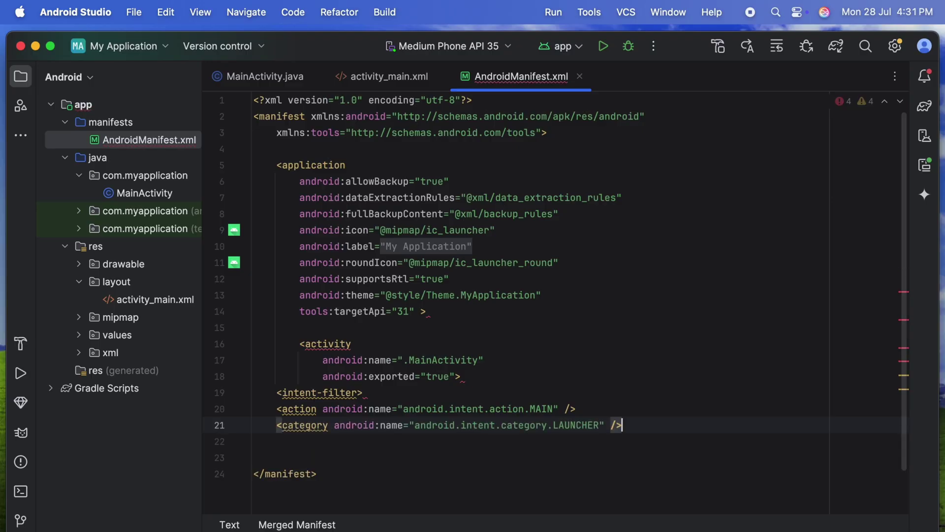
key(Return)
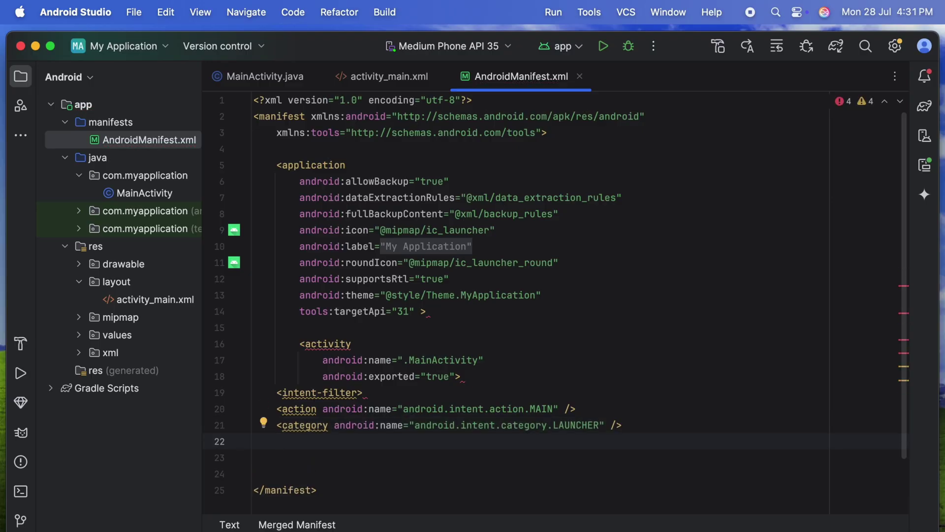
text(</intent-filter>)
key(Return)
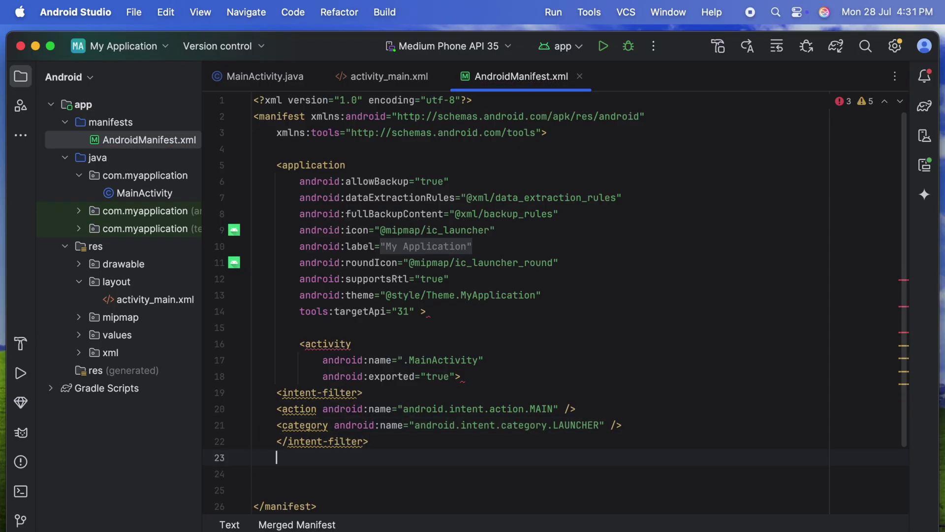
text(</activity>)
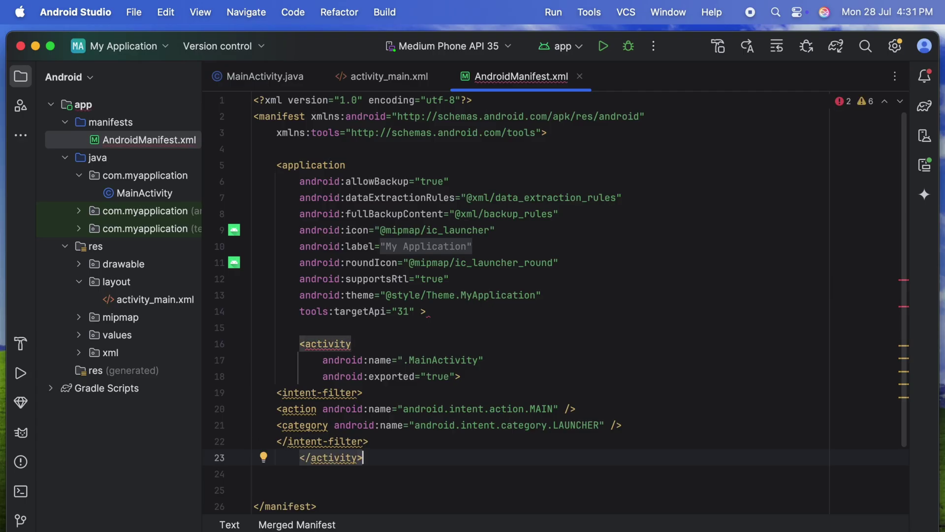
key(Down)
key(Down)
text(</application>)
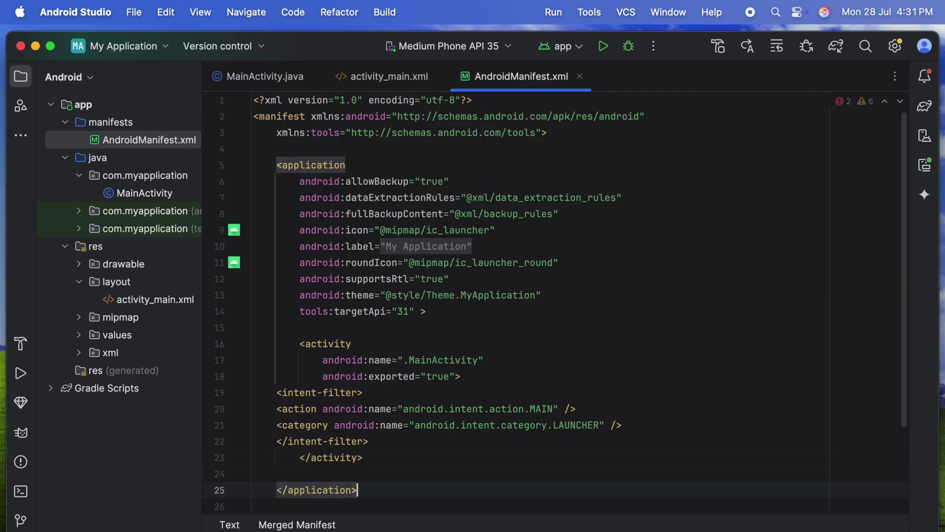
- Run the app, view bold centered 'Hello World!' in widened Running Devices, then stop it
click(601, 45)
click(923, 167)
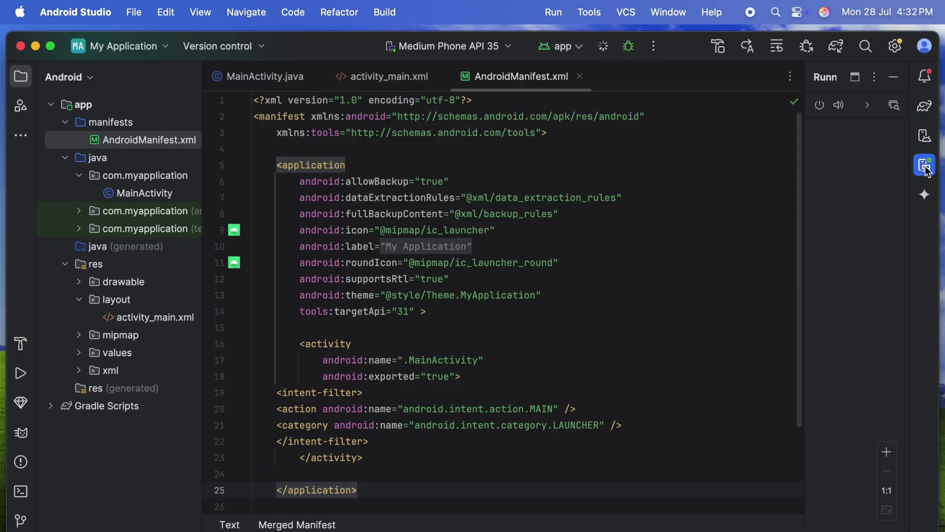
drag(803, 195, 604, 160)
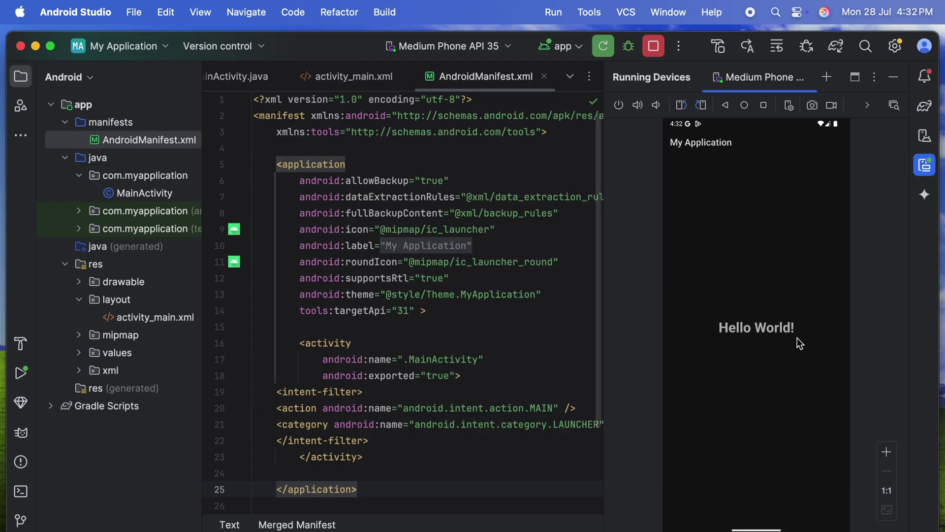
click(656, 46)
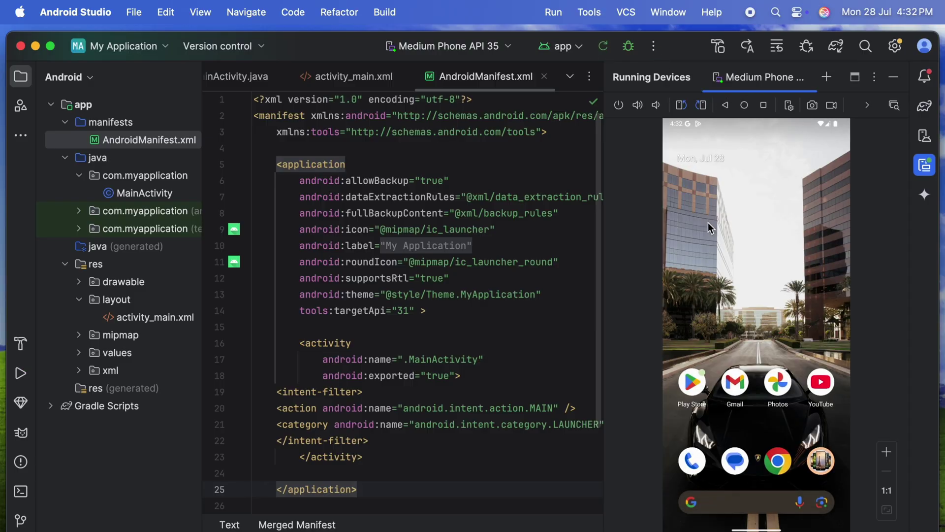